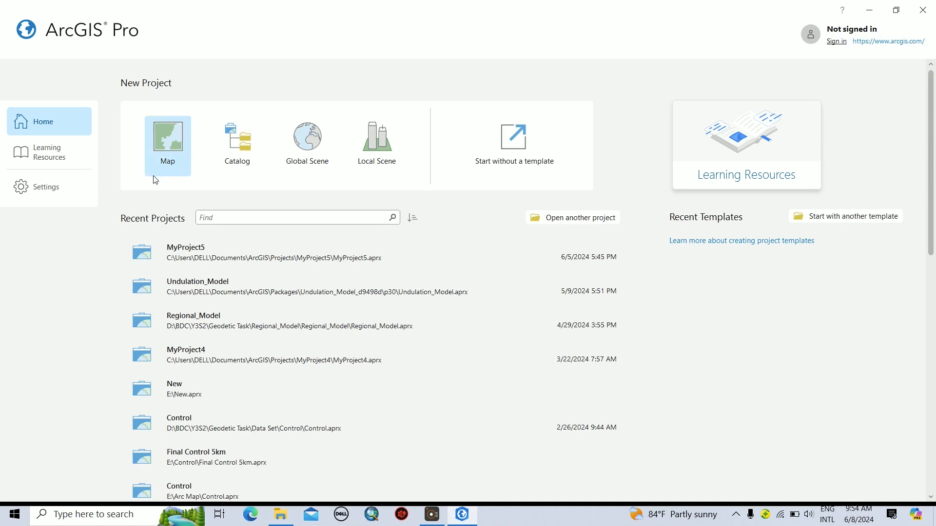
- Create a new project from the Map template with the name Test
click(162, 149)
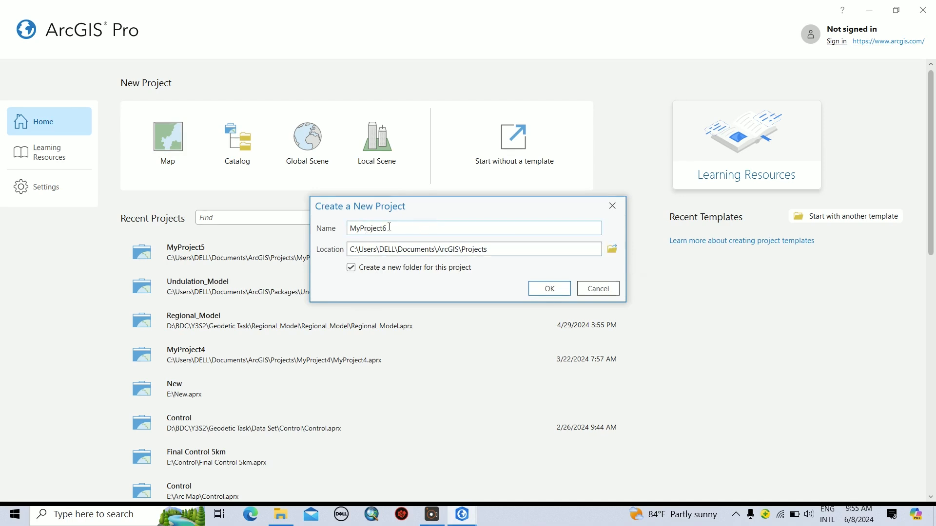
drag(395, 227, 334, 233)
text(Test)
click(565, 290)
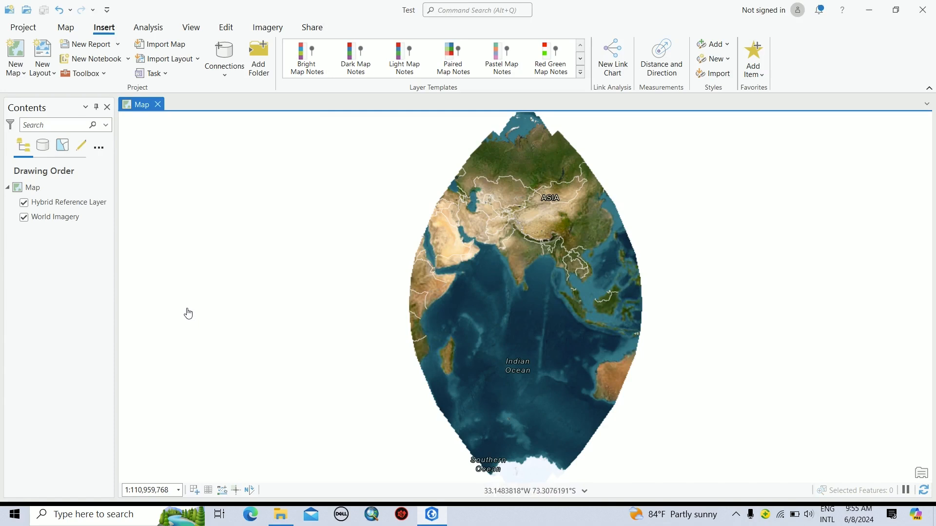
click(67, 30)
click(104, 28)
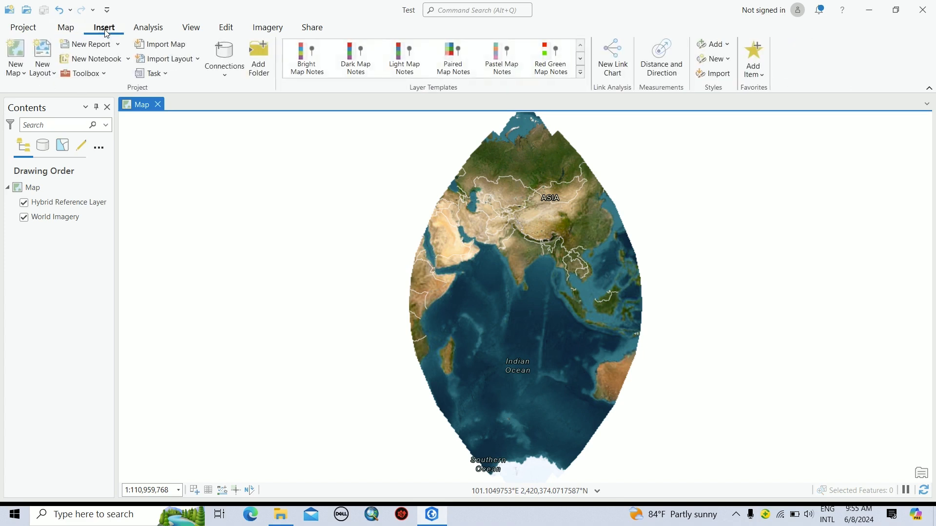
click(150, 30)
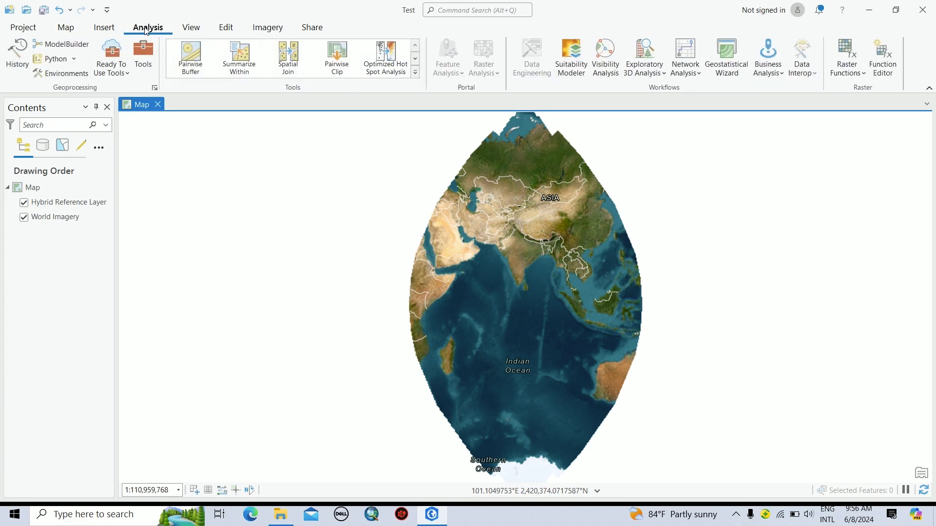
click(192, 30)
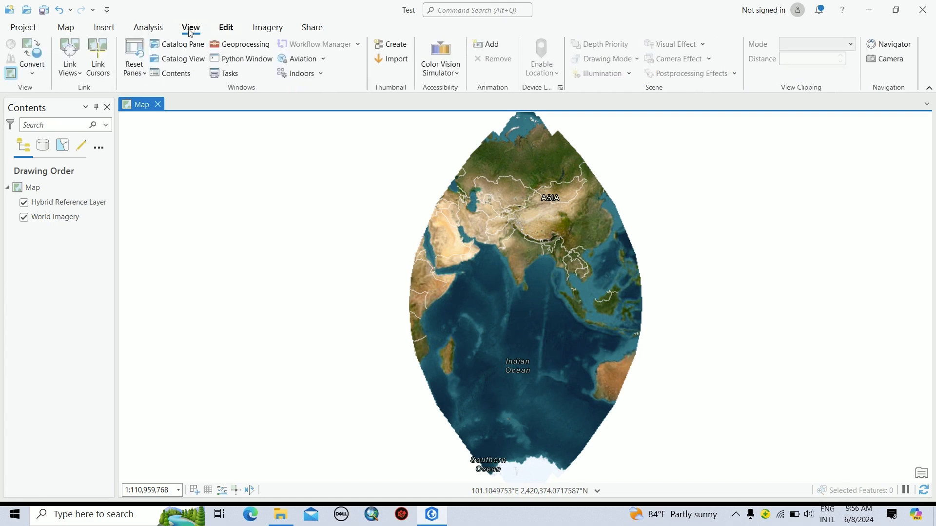
click(227, 30)
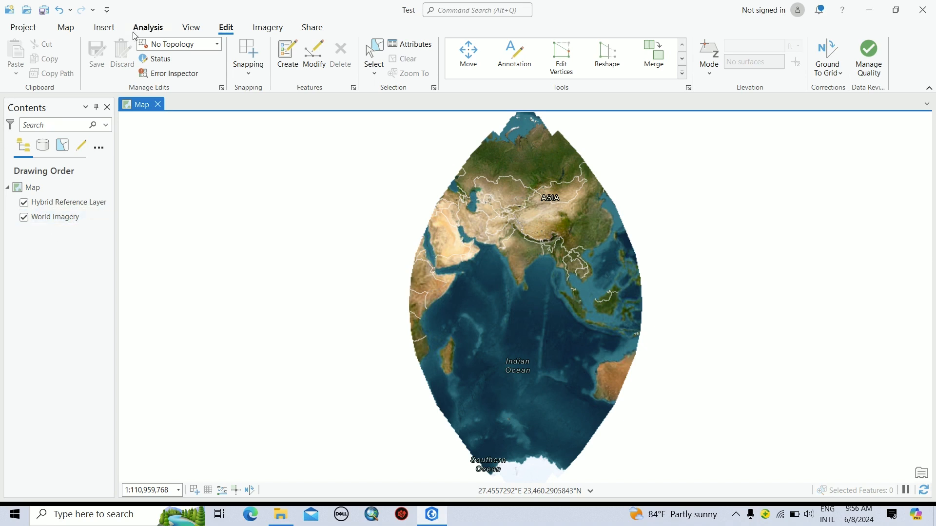
- Show the Contents and Catalog panes and expand Folders down to the contents of the Test project folder
click(191, 28)
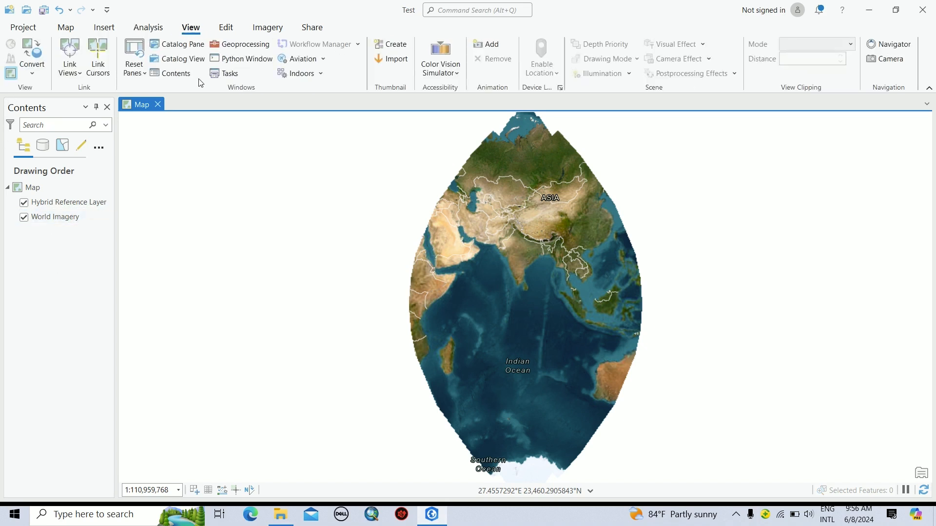
click(181, 78)
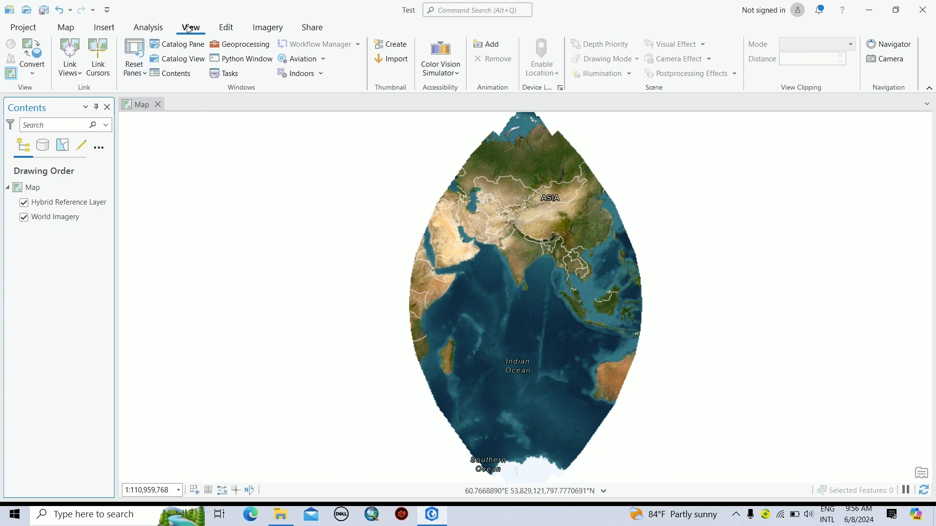
click(186, 49)
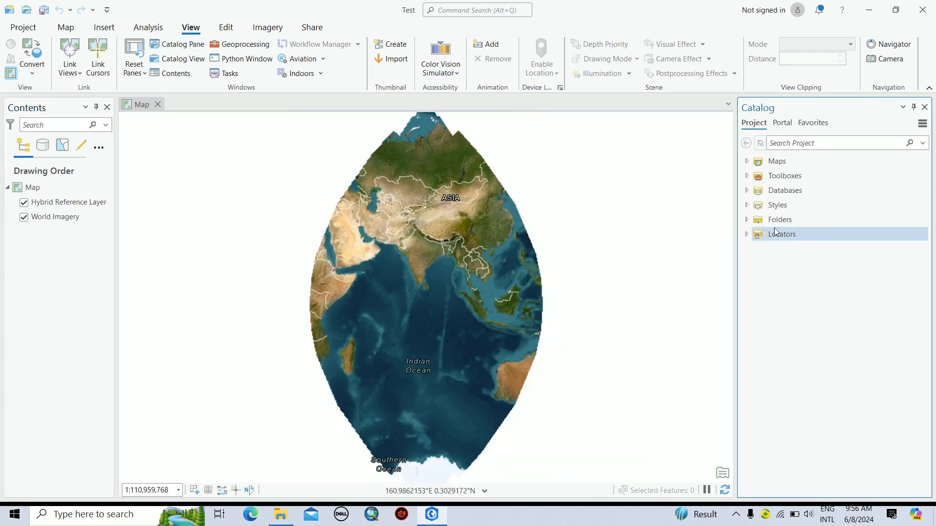
click(747, 220)
click(756, 235)
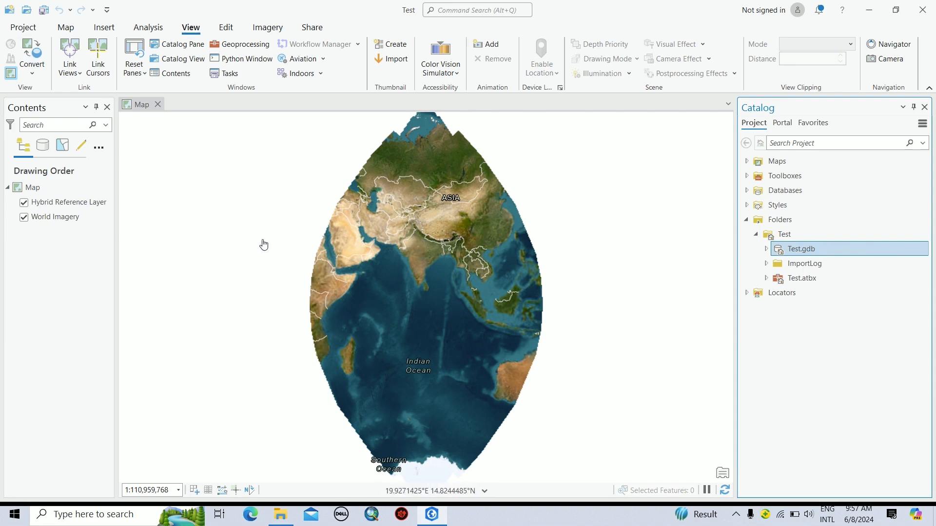
- Make Meter the default distance unit in the project options
click(27, 28)
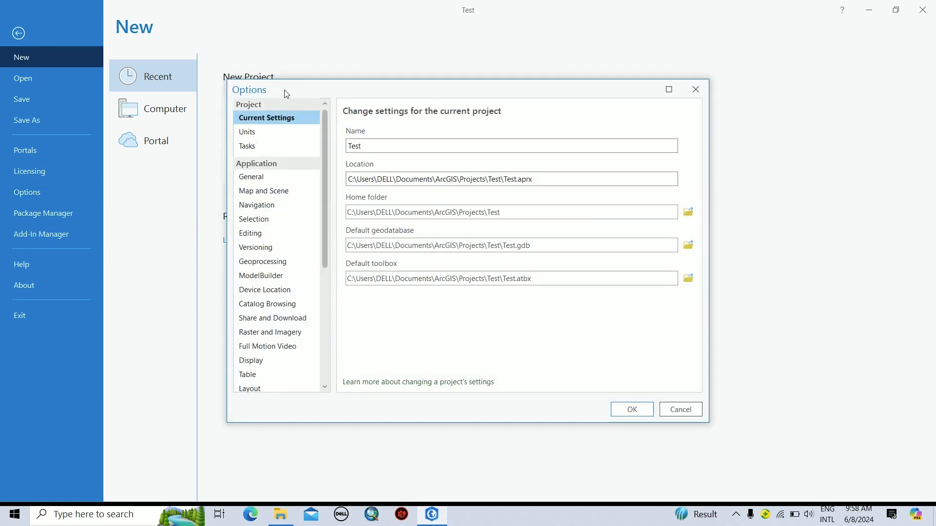
click(262, 133)
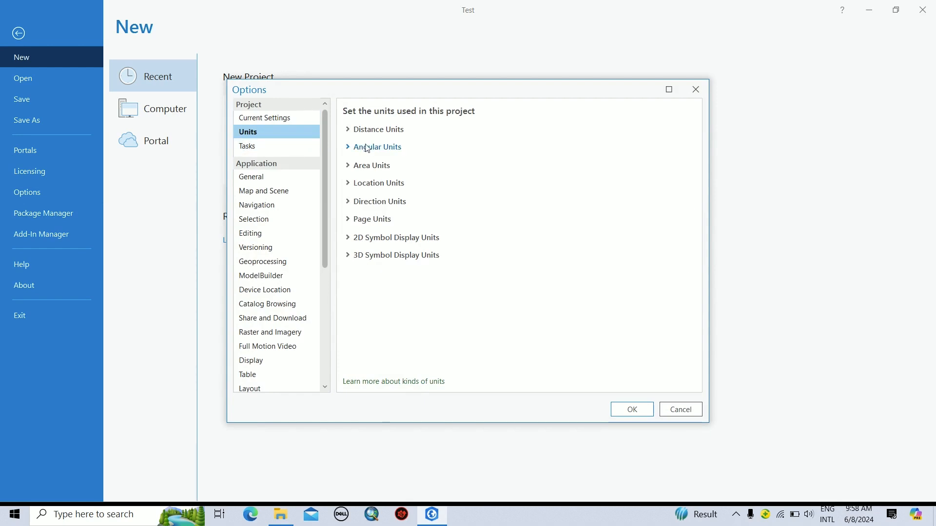
click(350, 131)
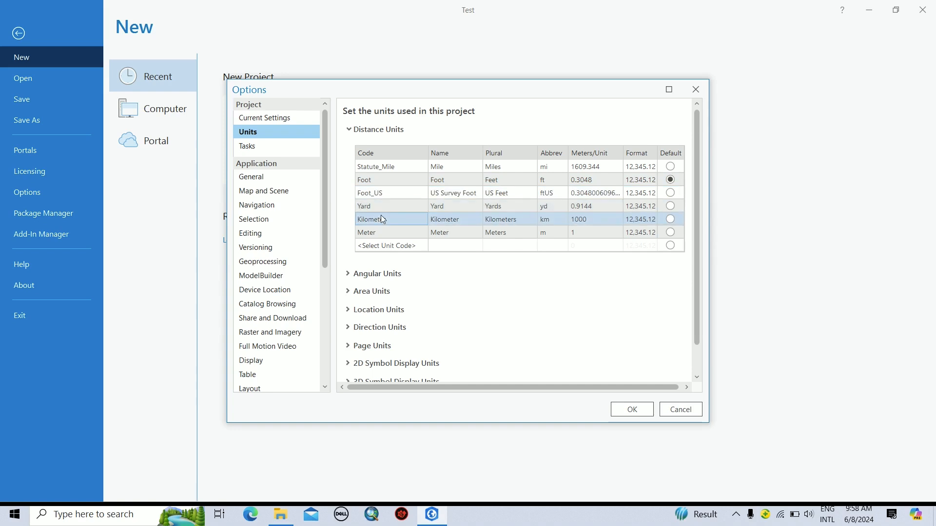
click(670, 232)
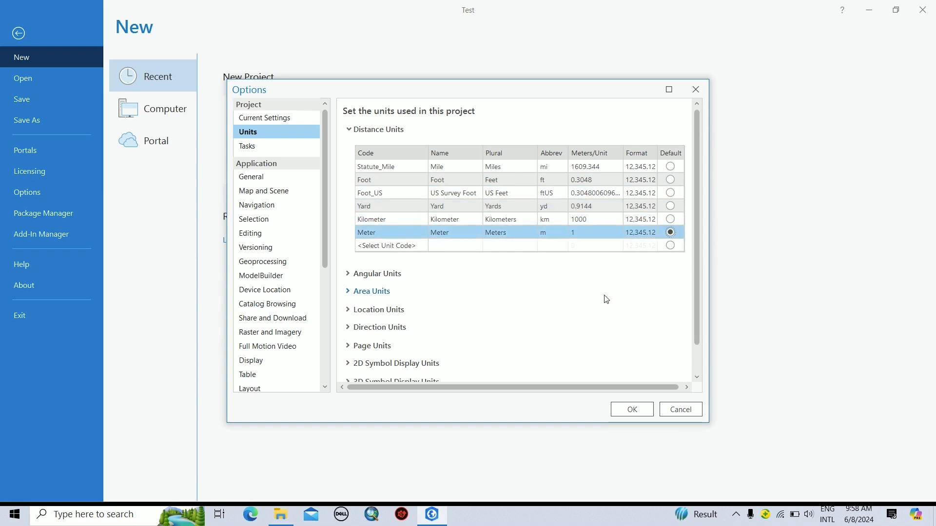
- Set new maps and scenes to use a chosen spatial reference, with the SLD99 Sri Lanka Grid 1999 XY system selected
click(269, 195)
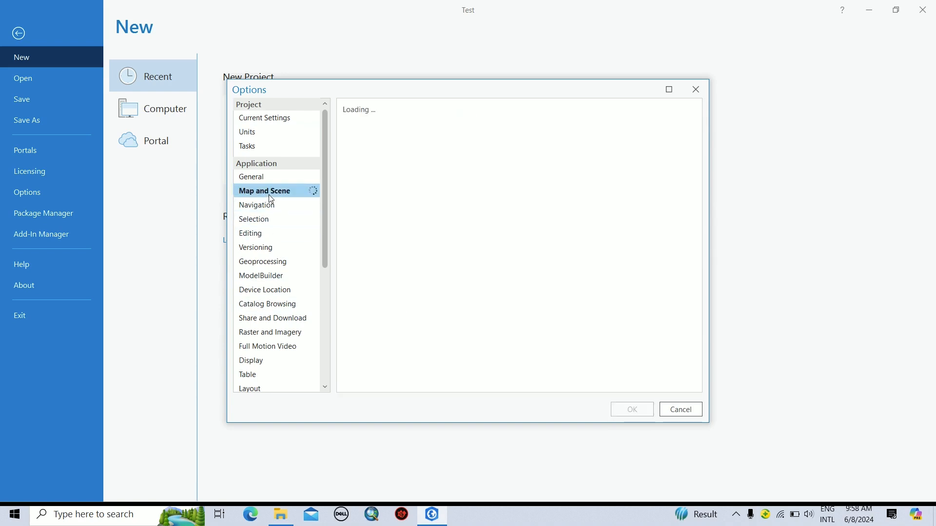
click(349, 244)
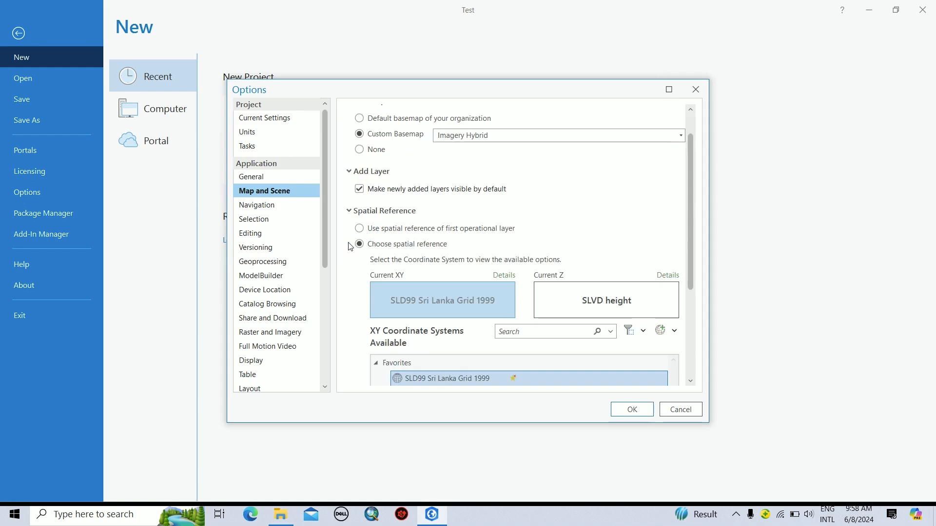
click(360, 229)
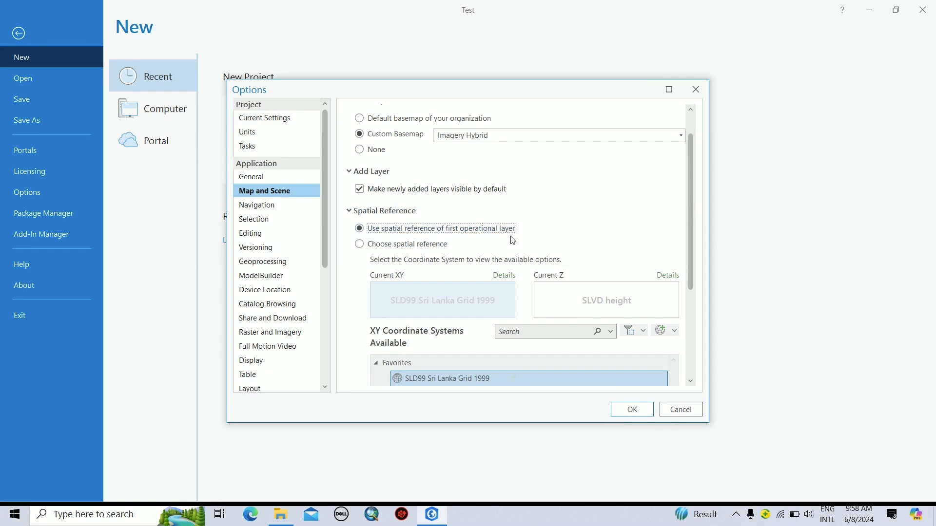
click(361, 247)
click(439, 300)
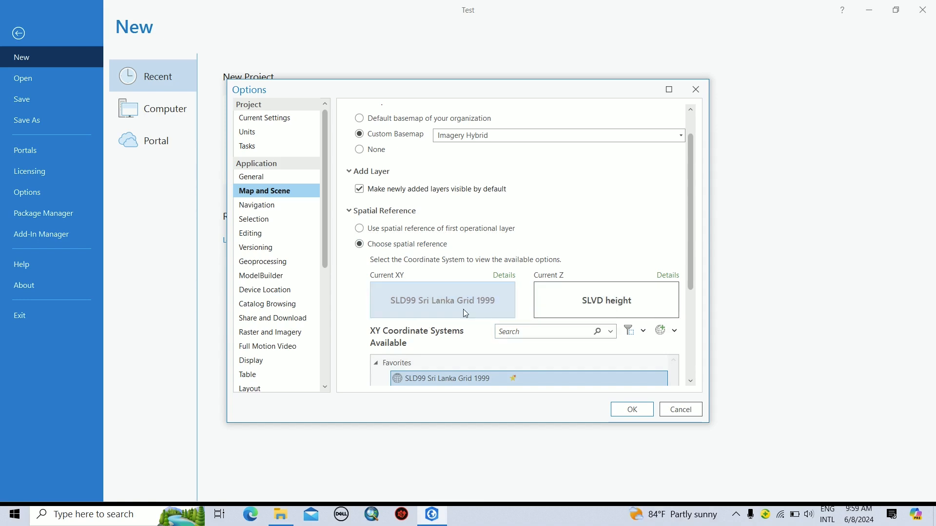
- Search the XY coordinate systems for 5235 and display the available Z coordinate systems
click(513, 331)
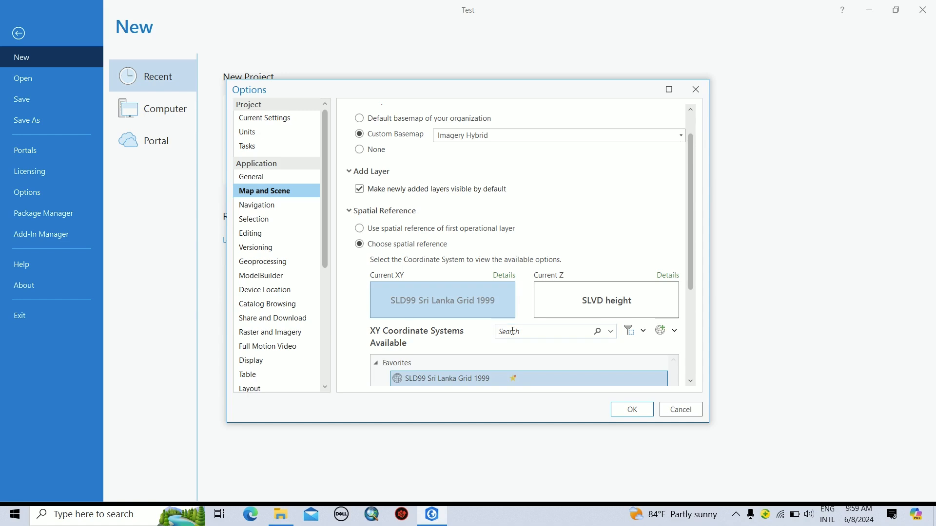
text(5235)
key(Return)
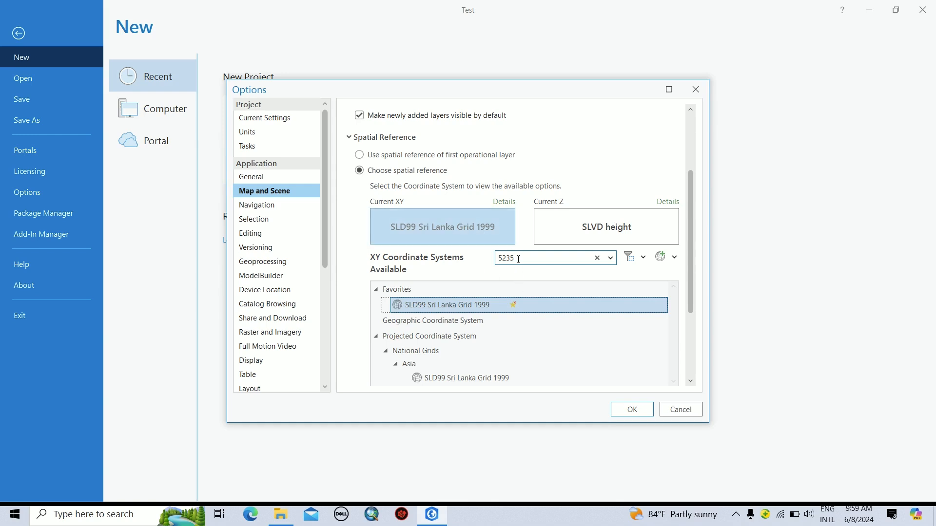
drag(519, 259, 490, 263)
text(523)
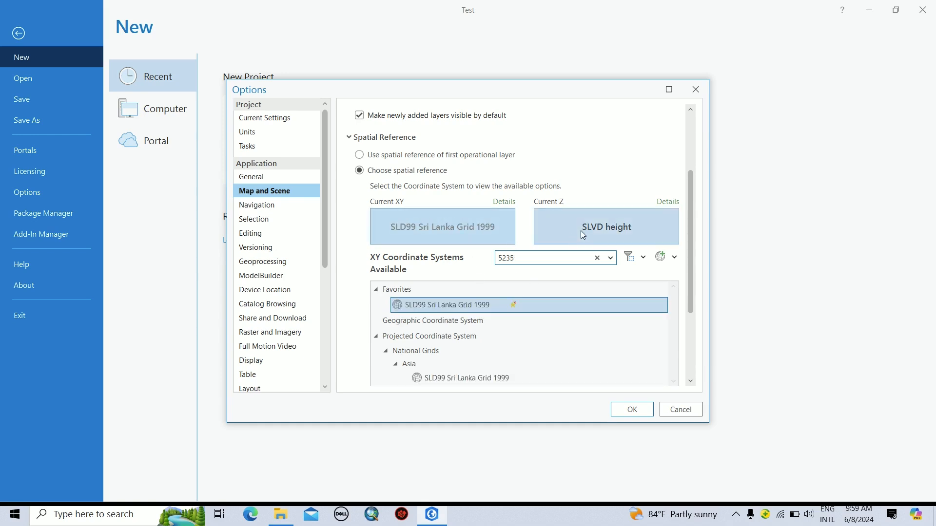
click(581, 230)
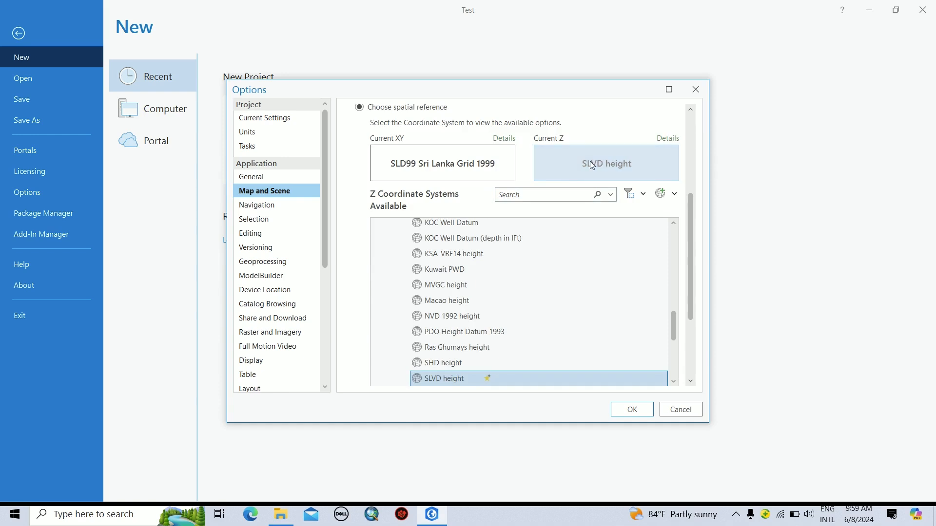
- Choose Imagery Hybrid as the custom basemap for new maps, apply the options and return to the map
click(291, 194)
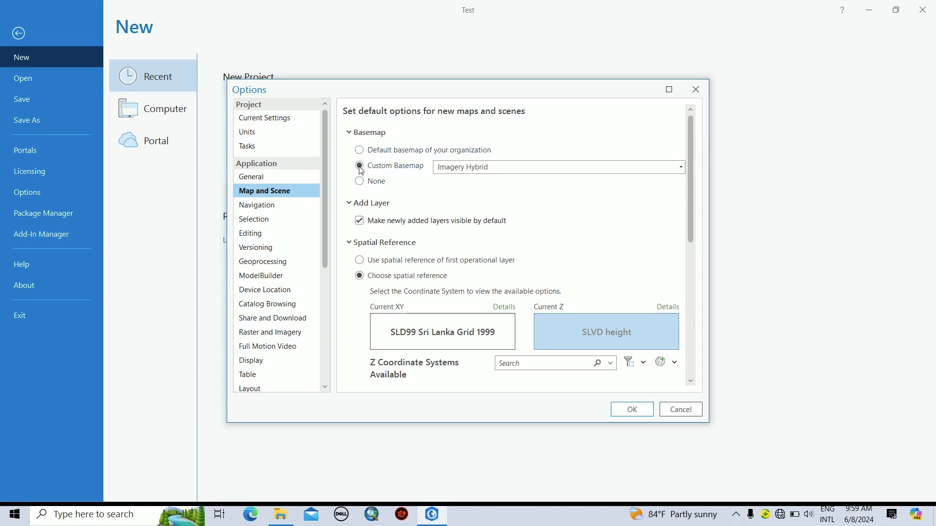
click(681, 167)
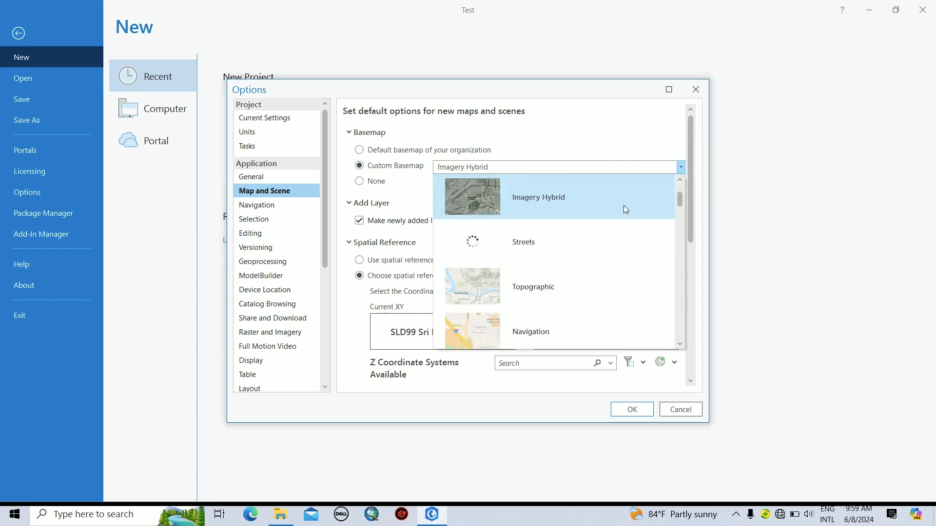
scroll(559, 273, down, 1)
scroll(559, 269, up, 2)
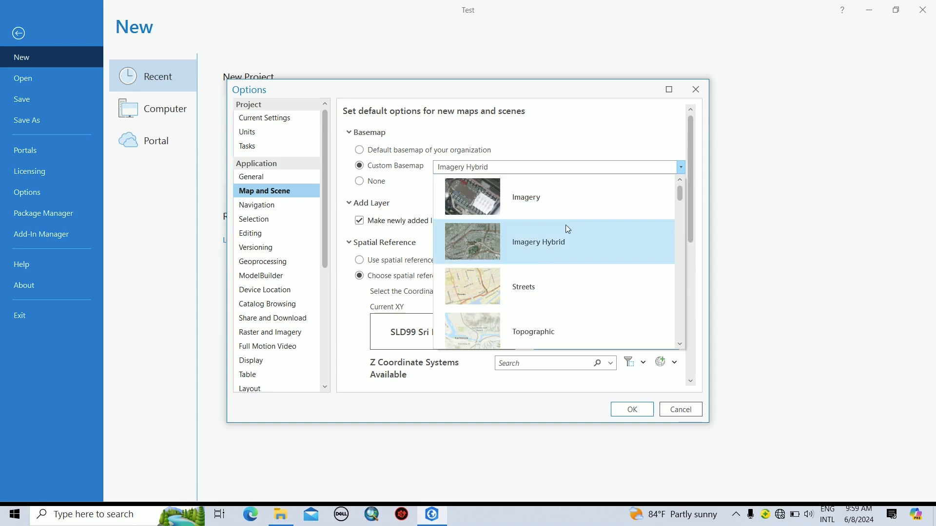
scroll(565, 227, down, 6)
scroll(580, 280, down, 3)
scroll(589, 304, up, 5)
click(580, 249)
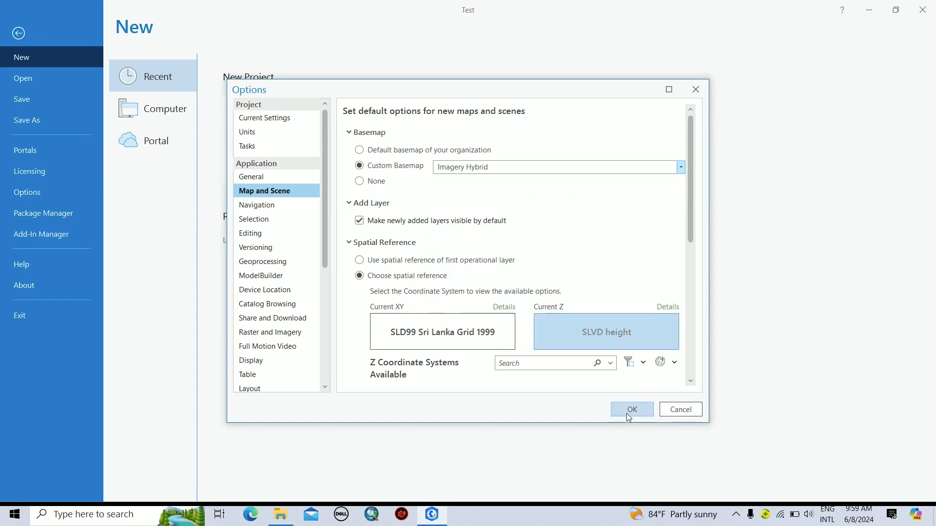
click(626, 413)
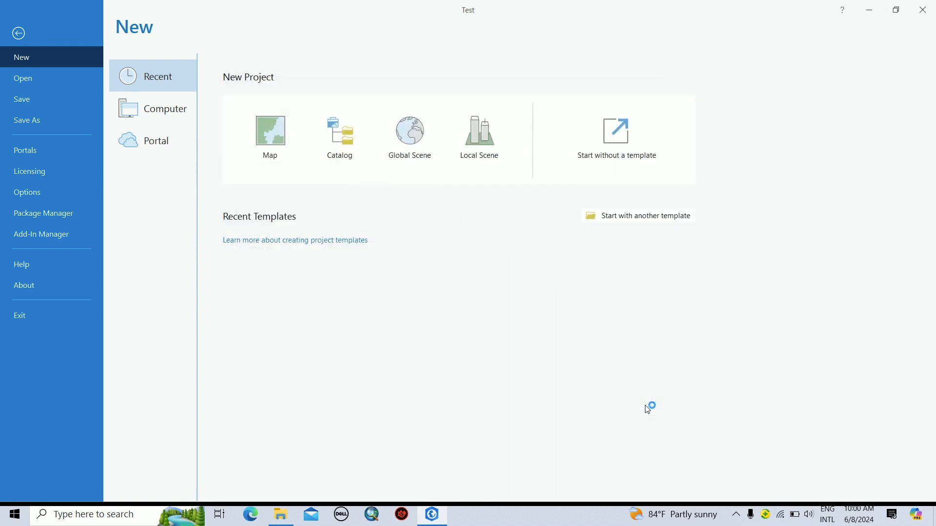
key(Escape)
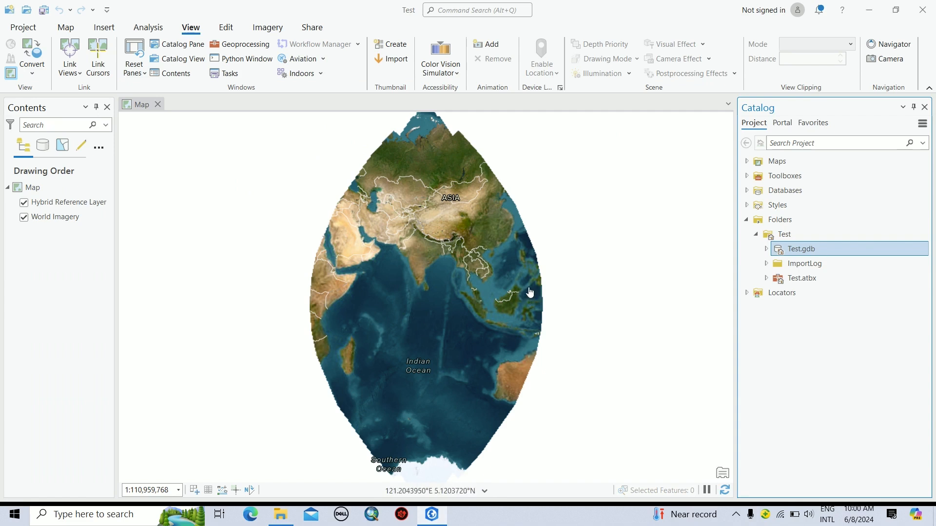
- Add the District.shp shapefile from the Srilanka folder inside Pro_Basic to the map
click(66, 27)
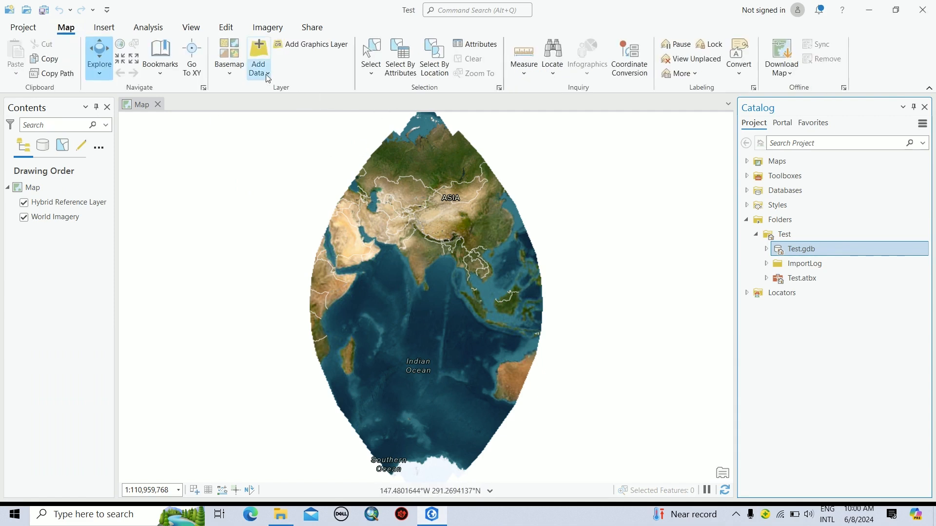
click(266, 77)
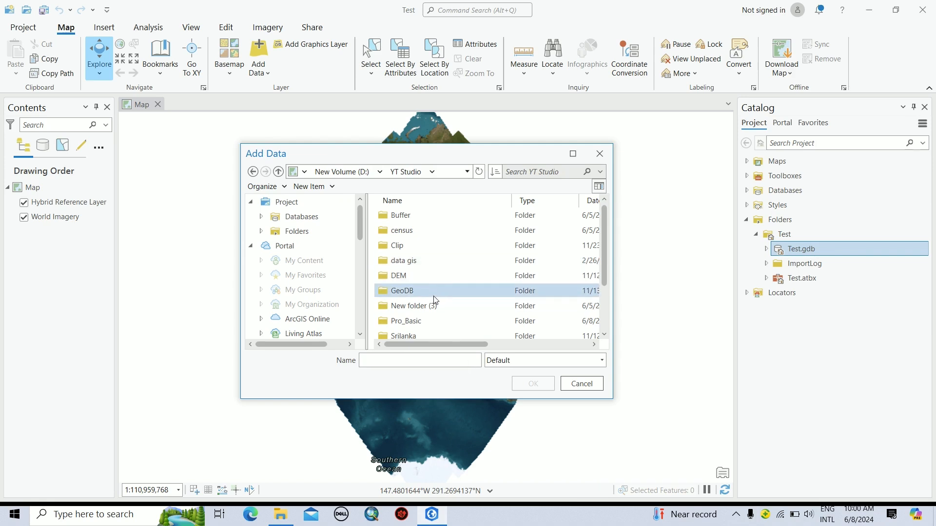
scroll(433, 297, down, 2)
scroll(428, 277, up, 2)
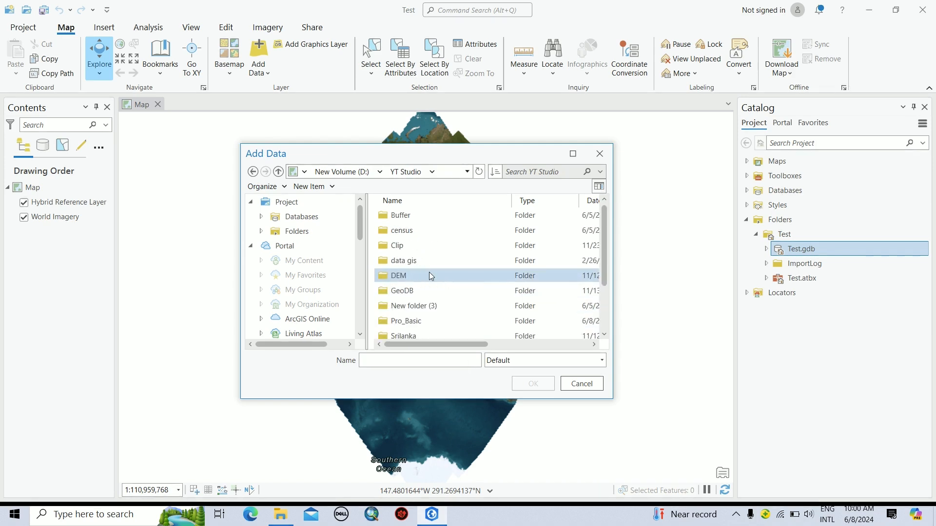
double_click(445, 320)
double_click(406, 216)
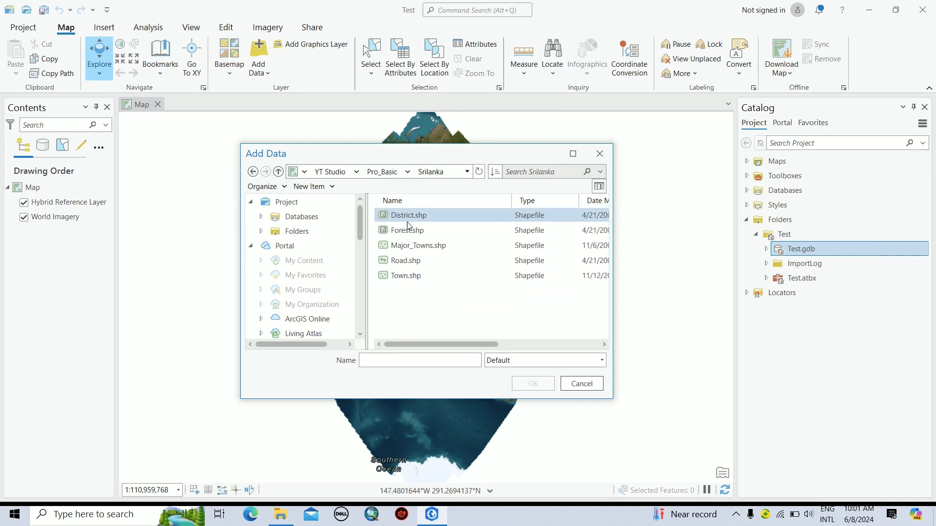
click(407, 219)
click(533, 384)
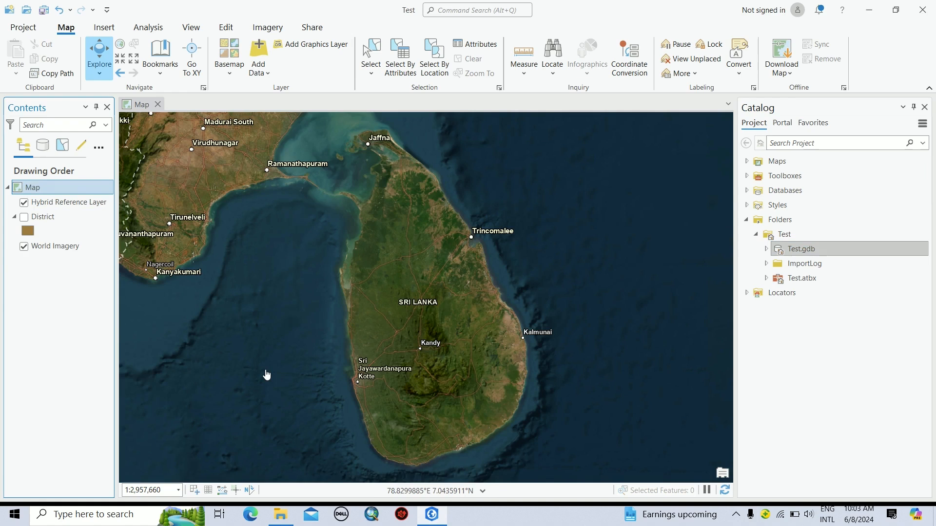
- Add the Railway_Li and Major_Roads feature classes from SL_Map.gdb to the map
click(259, 50)
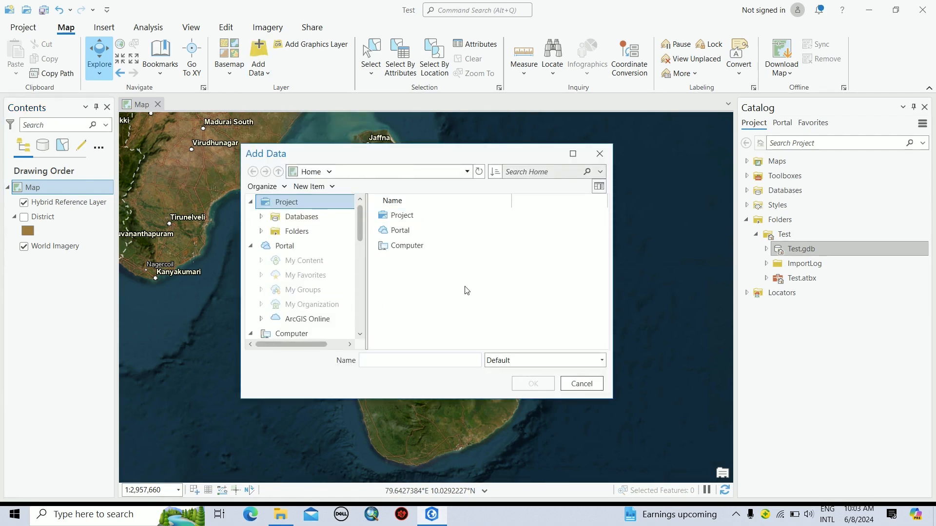
scroll(435, 267, down, 2)
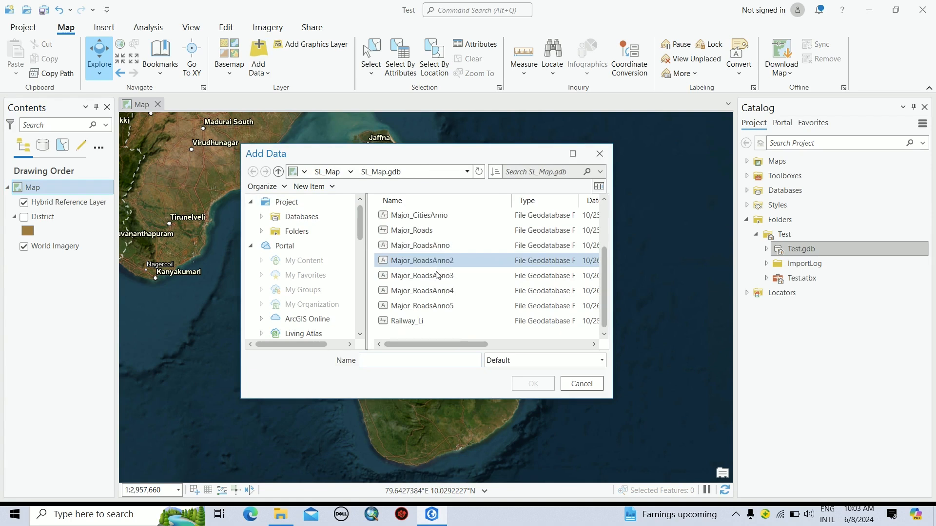
click(427, 319)
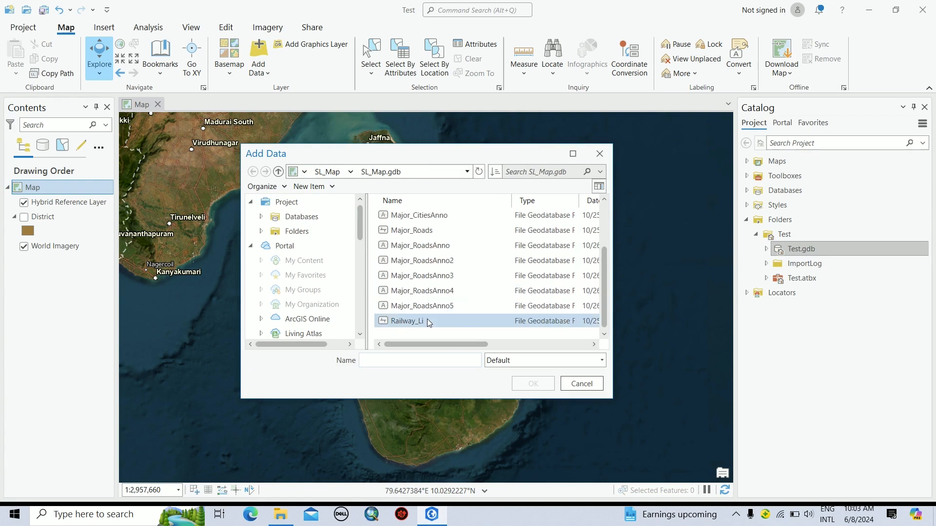
ctrl+click(438, 235)
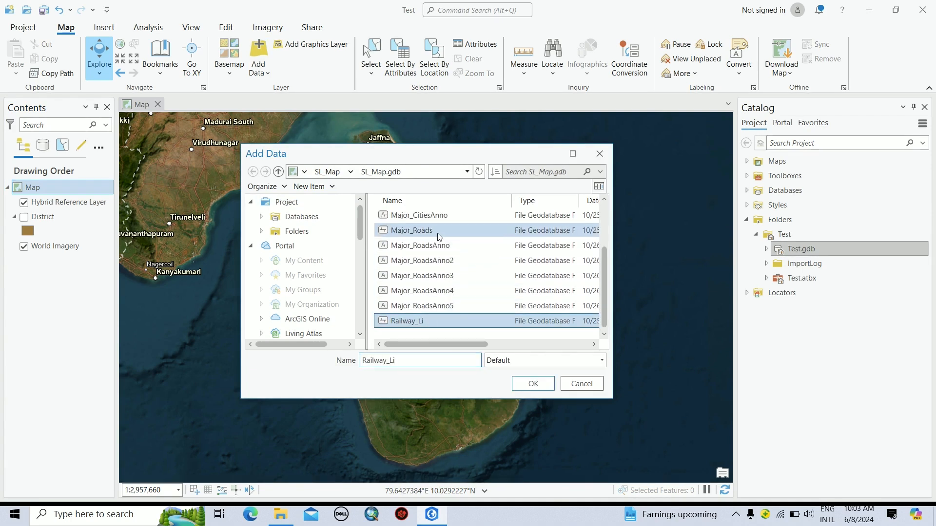
click(532, 384)
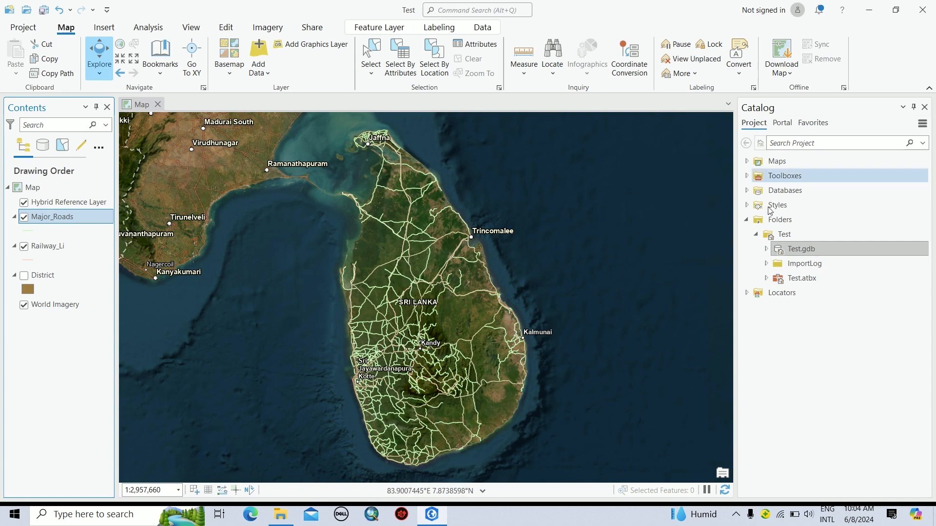
- Add a project folder connection to the SL_Map folder inside 1231_Assignment4
click(757, 236)
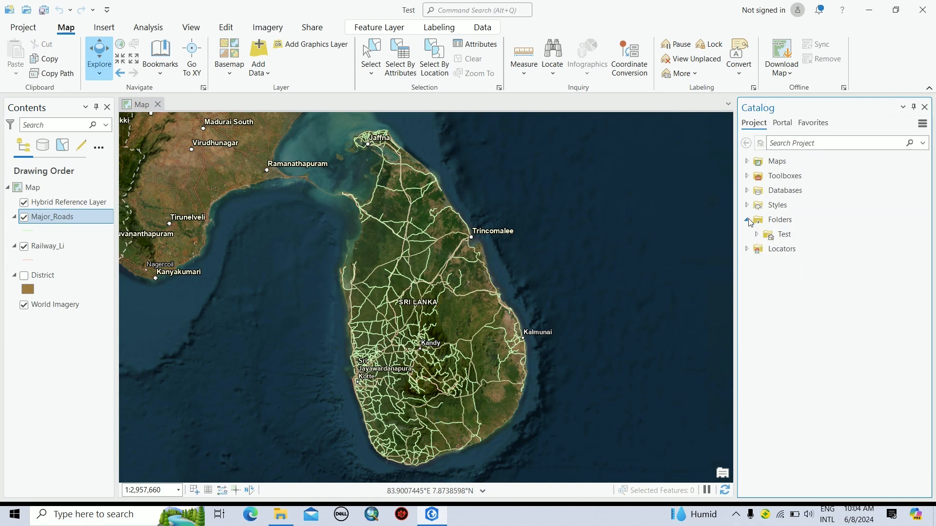
double_click(784, 220)
right_click(786, 225)
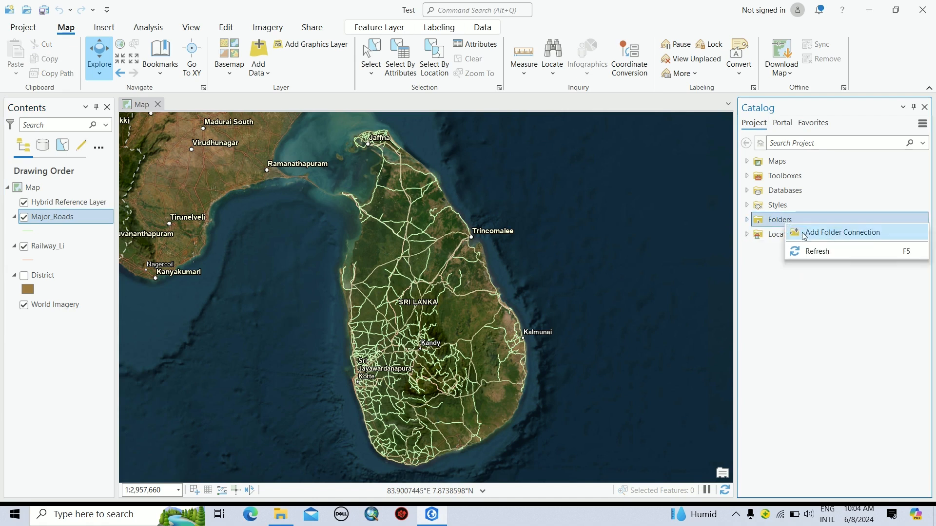
click(835, 238)
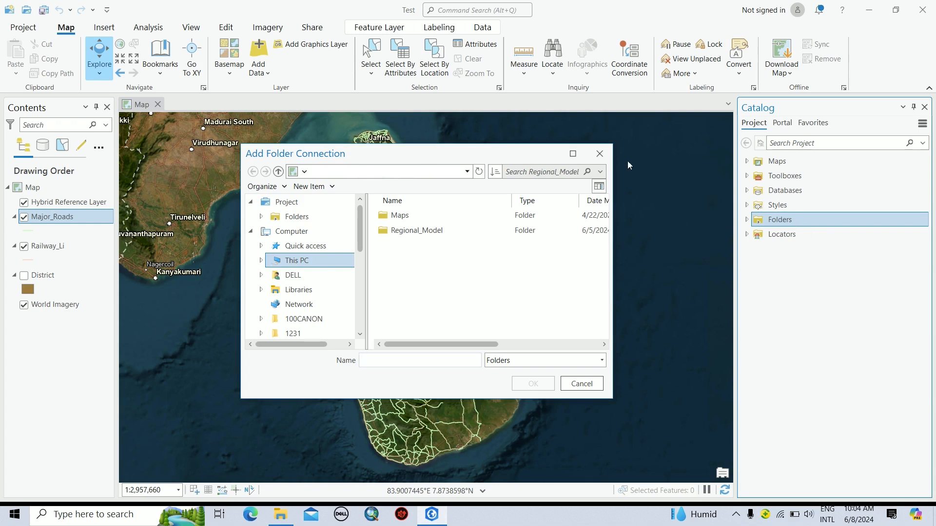
double_click(449, 232)
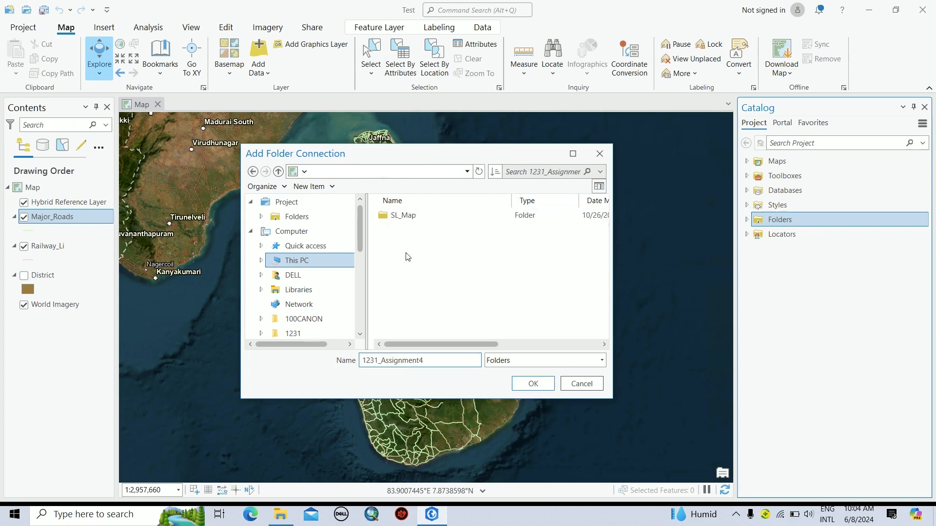
click(403, 223)
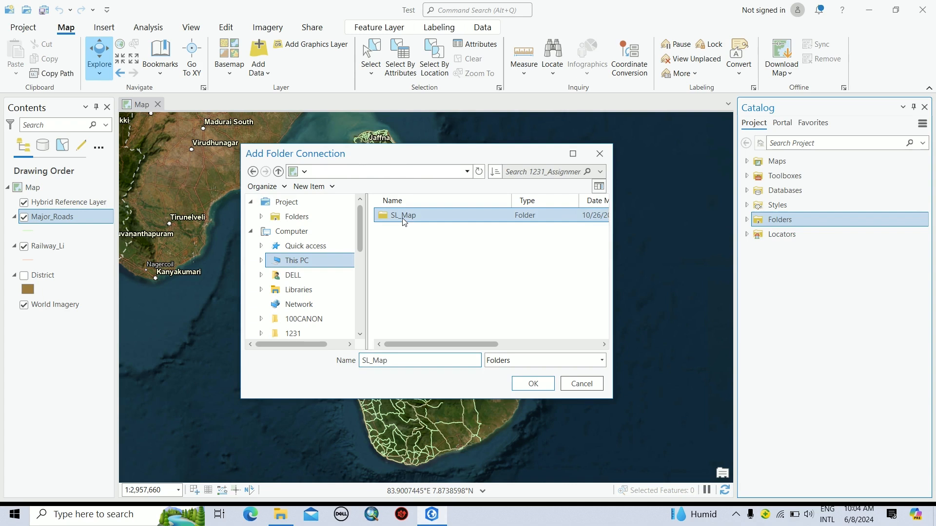
double_click(403, 218)
click(413, 275)
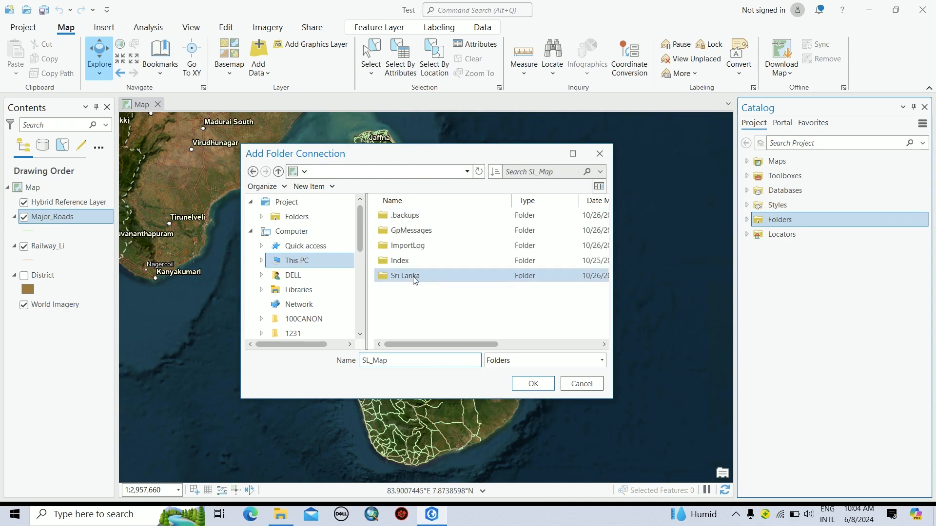
click(347, 172)
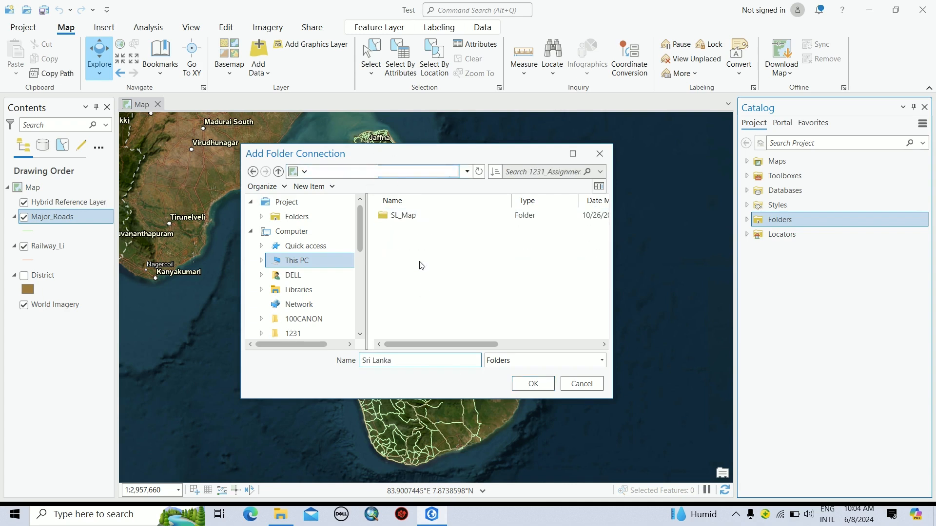
click(529, 384)
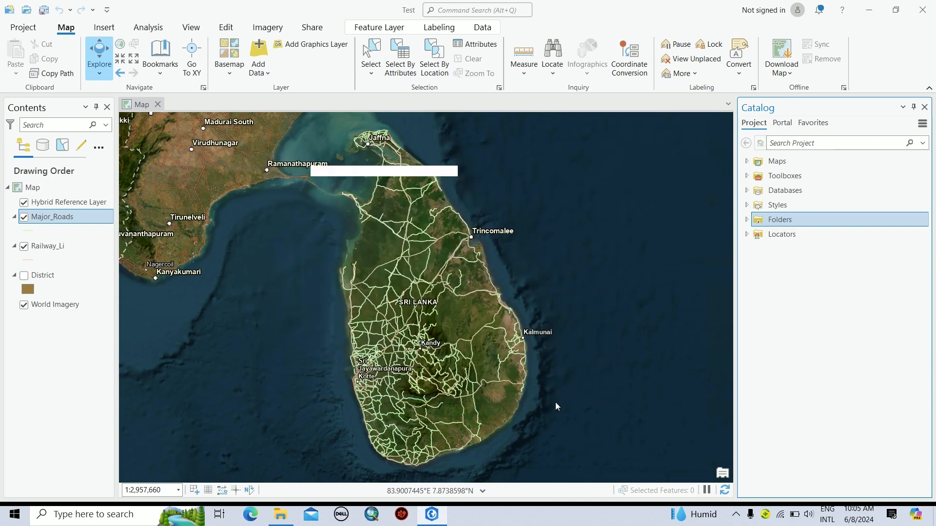
- Add the Major_Cities feature class from SL_Map.gdb in the connected SL_Map folder to the map
click(747, 220)
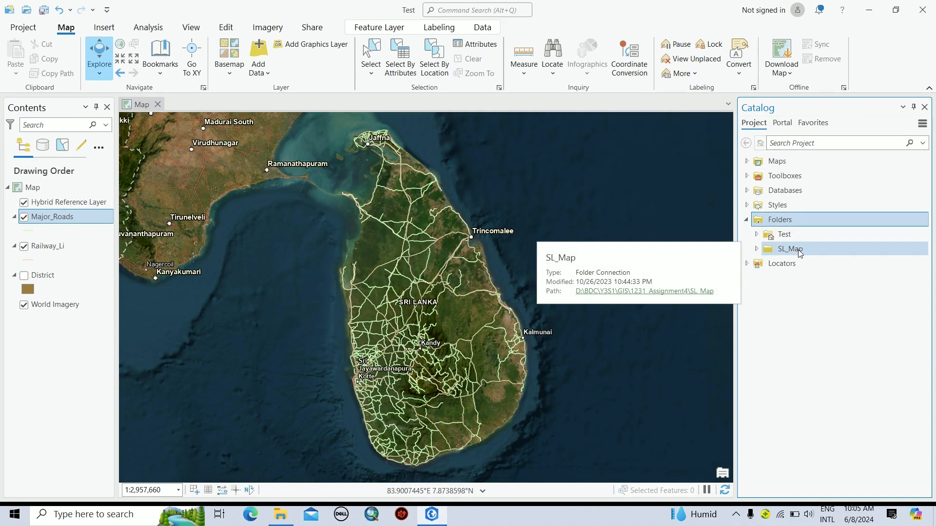
click(757, 249)
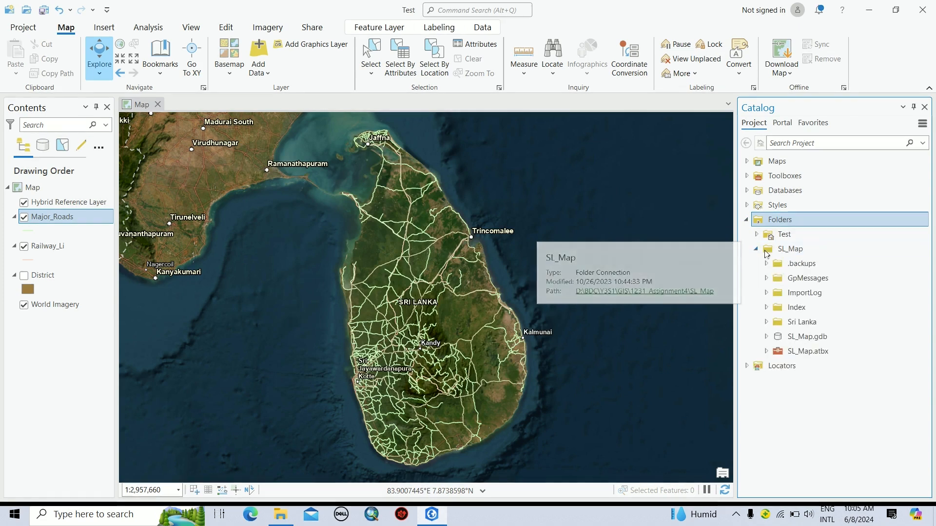
click(766, 337)
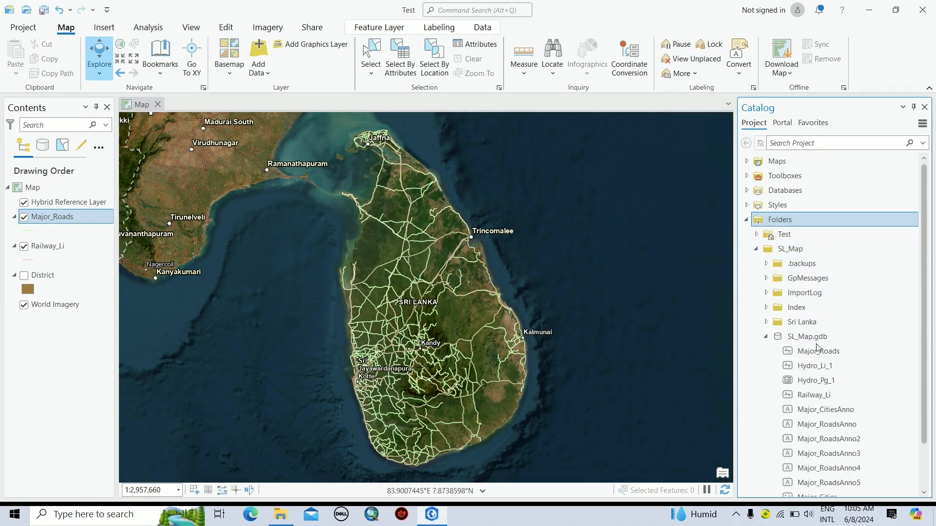
scroll(823, 385, down, 2)
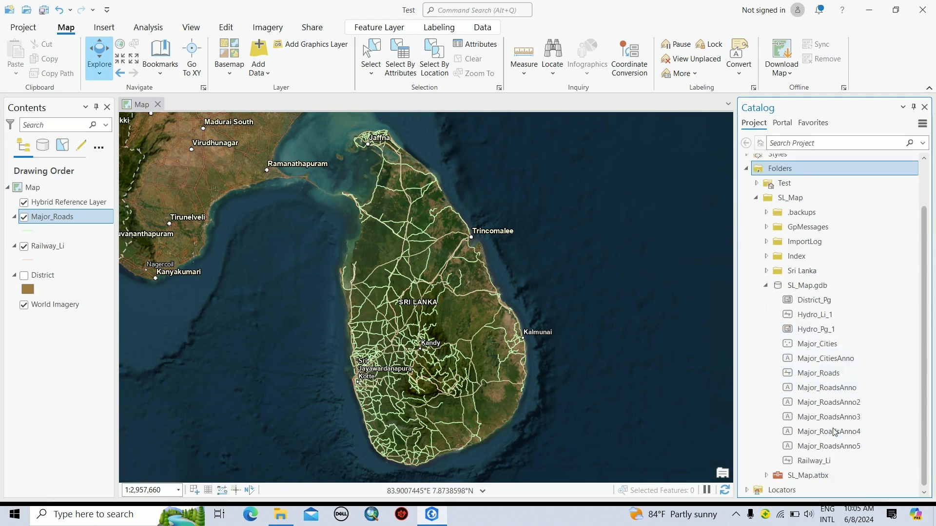
drag(814, 347, 471, 295)
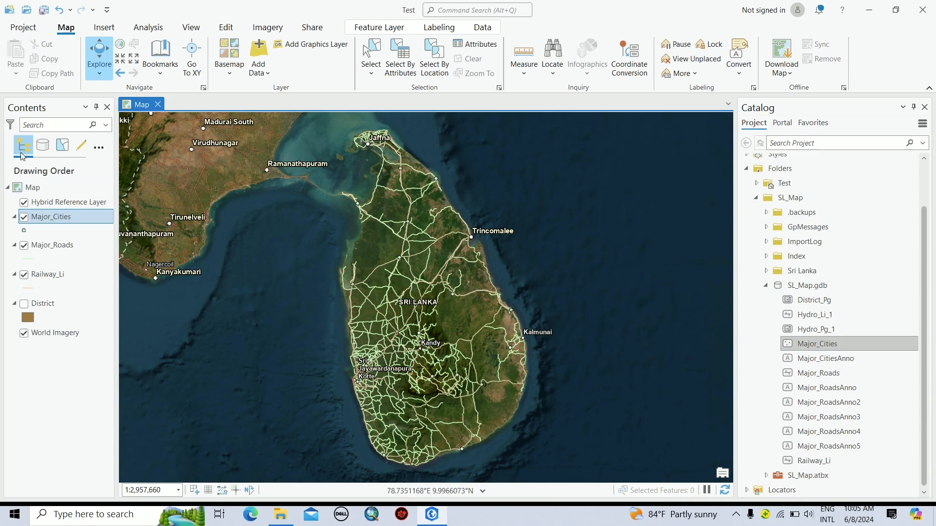
- Hide all map layers, and show only Major_Cities and World Imagery
ctrl+click(23, 333)
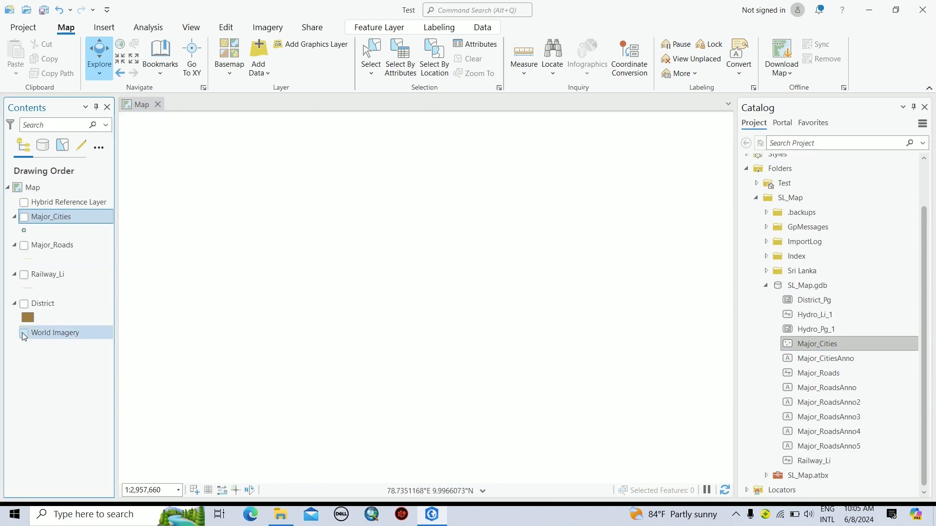
click(24, 217)
click(23, 333)
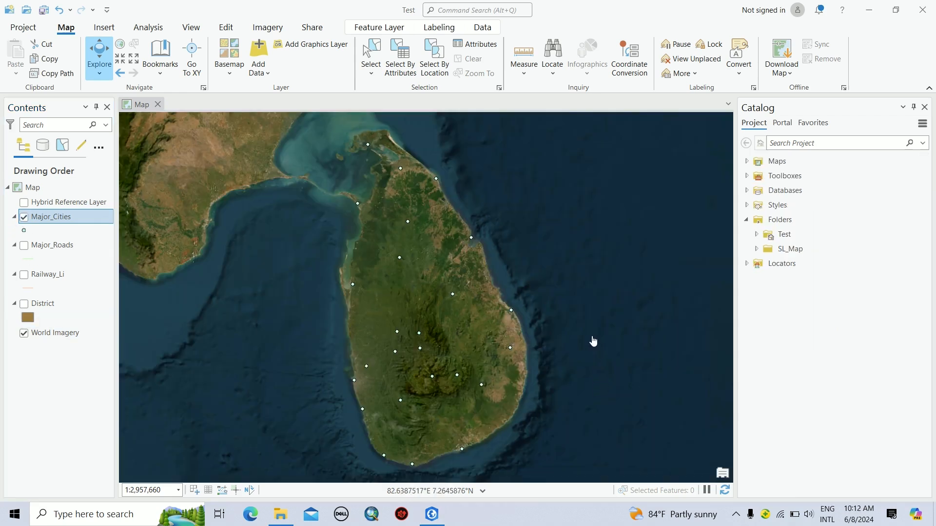
- Change the map's basemap to OpenStreetMap and inspect its detail over southern Sri Lanka
click(234, 74)
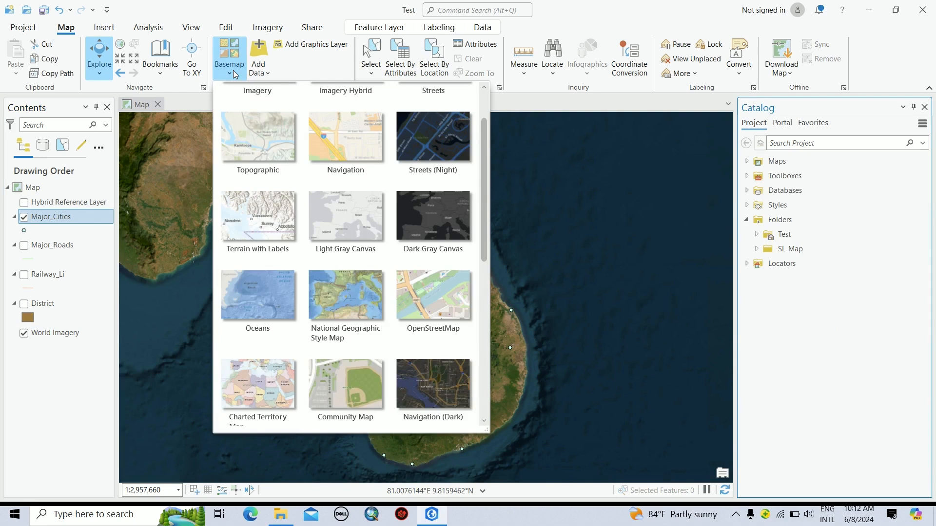
scroll(419, 253, down, 4)
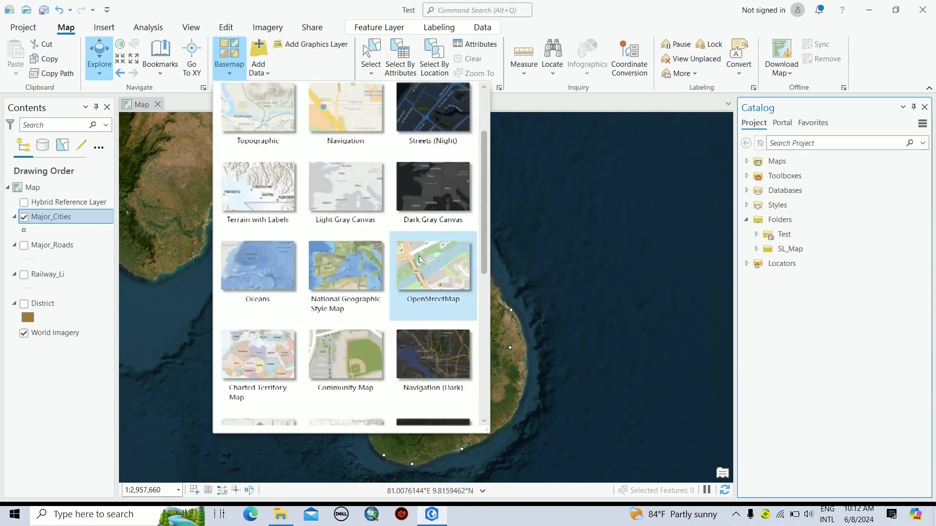
click(449, 183)
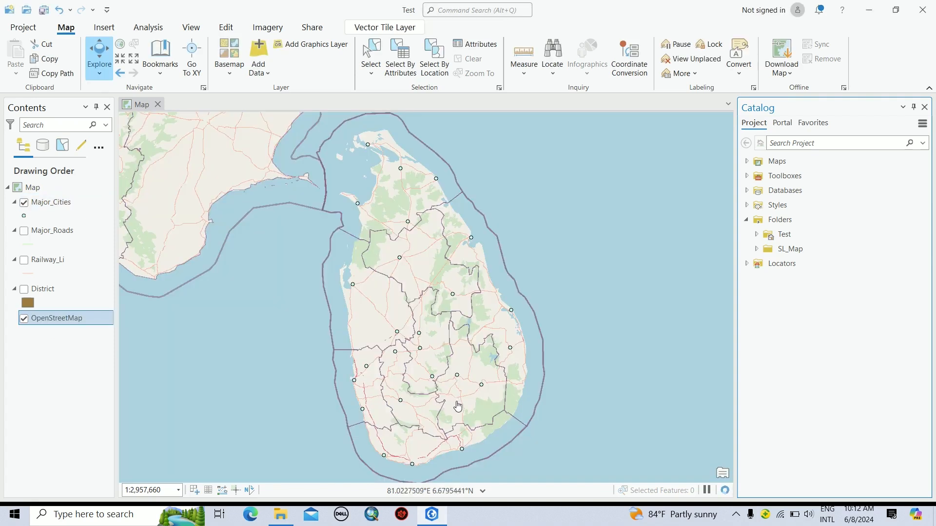
scroll(457, 409, up, 4)
scroll(458, 406, up, 2)
drag(433, 359, 446, 253)
scroll(452, 304, up, 2)
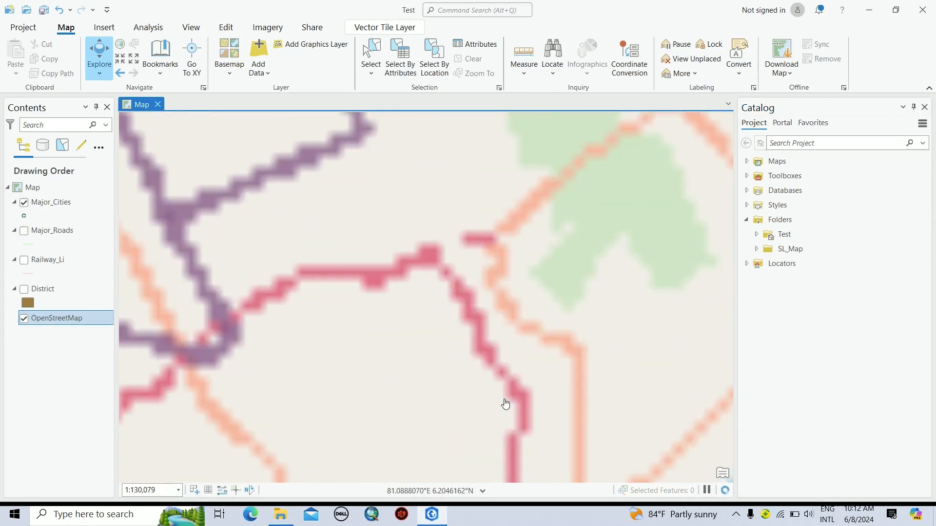
scroll(505, 404, up, 2)
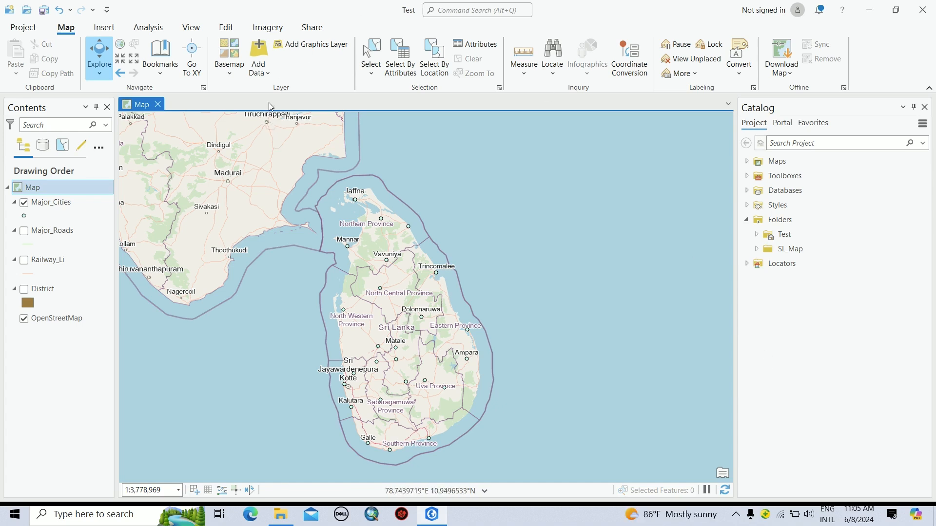
- Add the 811501.tif raster from Satellite_Images_8115_Rectified to the map and view it at its full extent
click(258, 54)
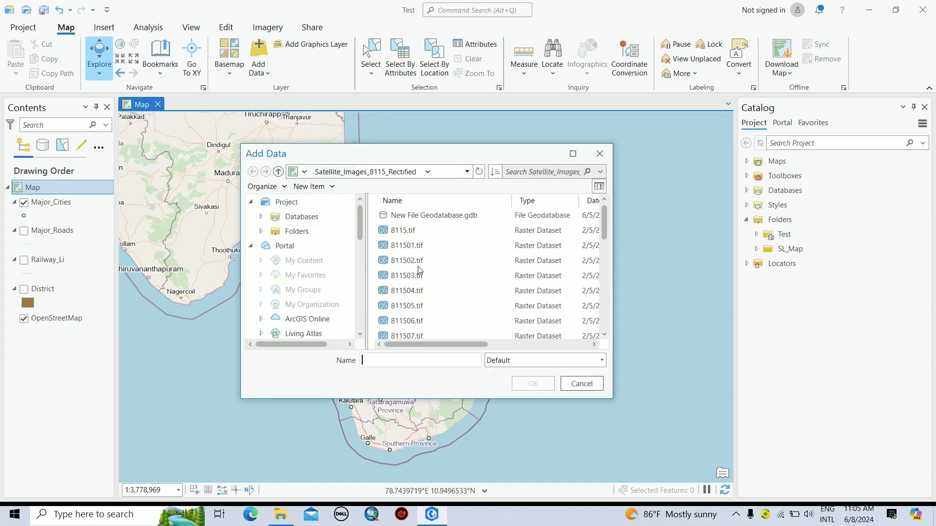
click(414, 249)
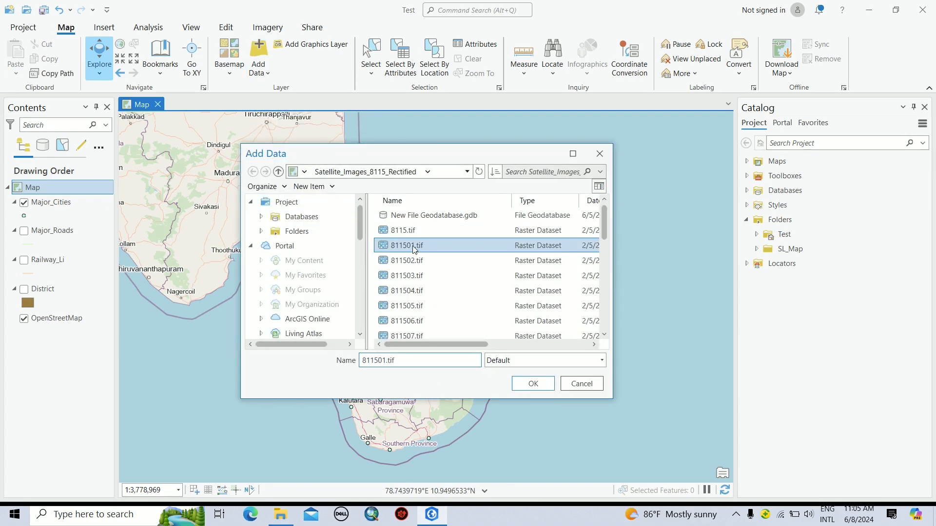
click(533, 384)
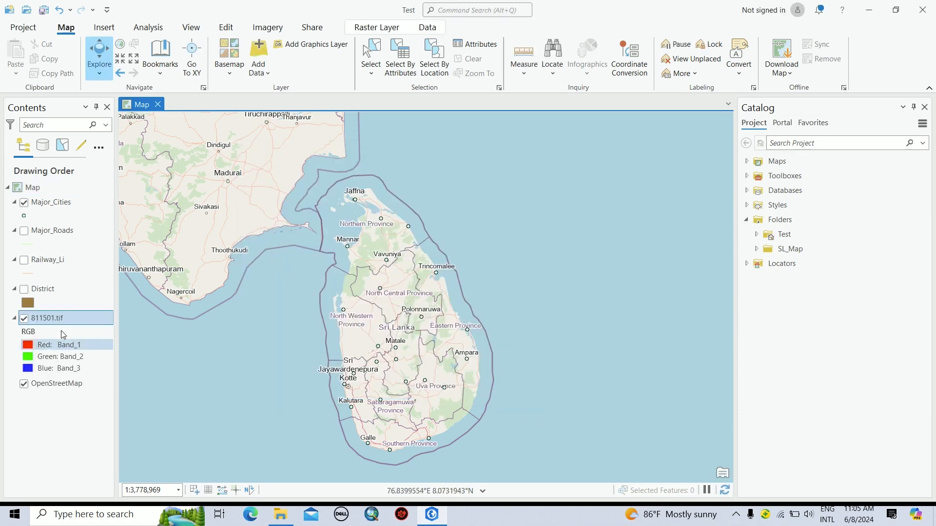
right_click(60, 319)
click(137, 146)
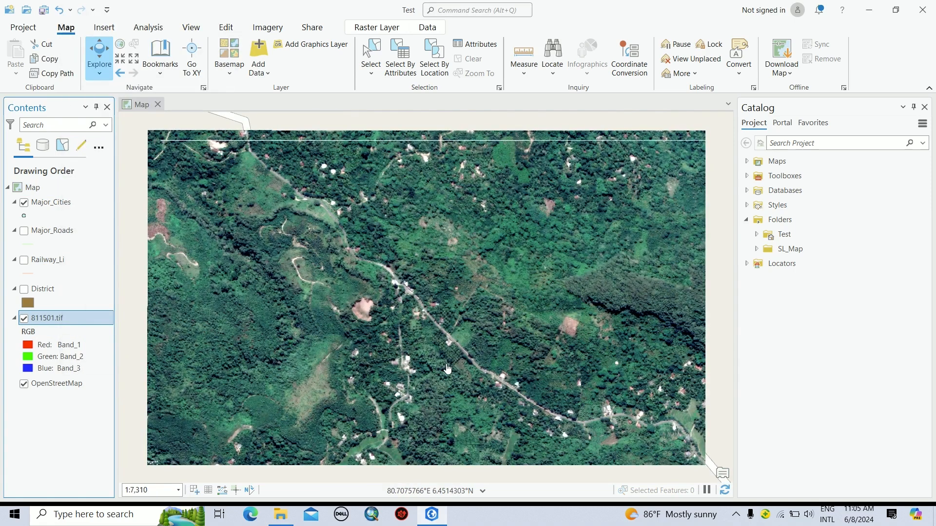
scroll(448, 368, down, 3)
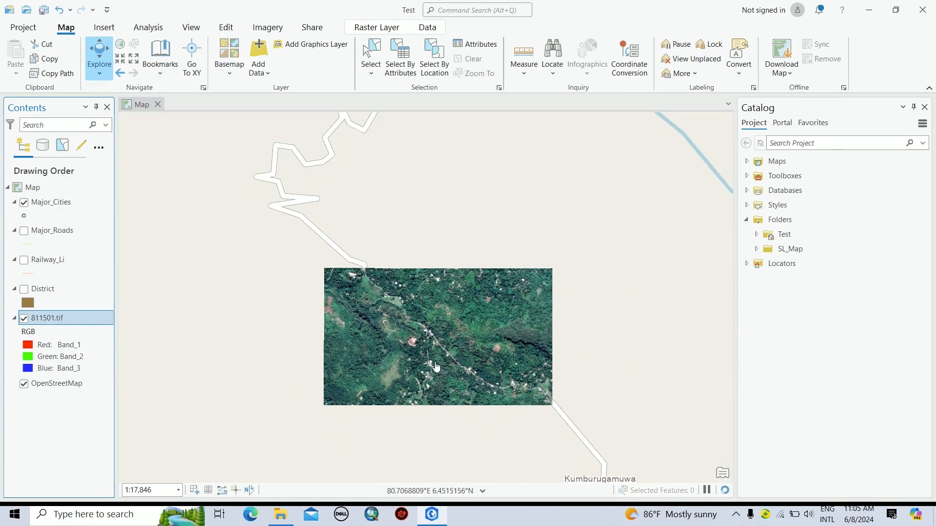
scroll(436, 359, down, 3)
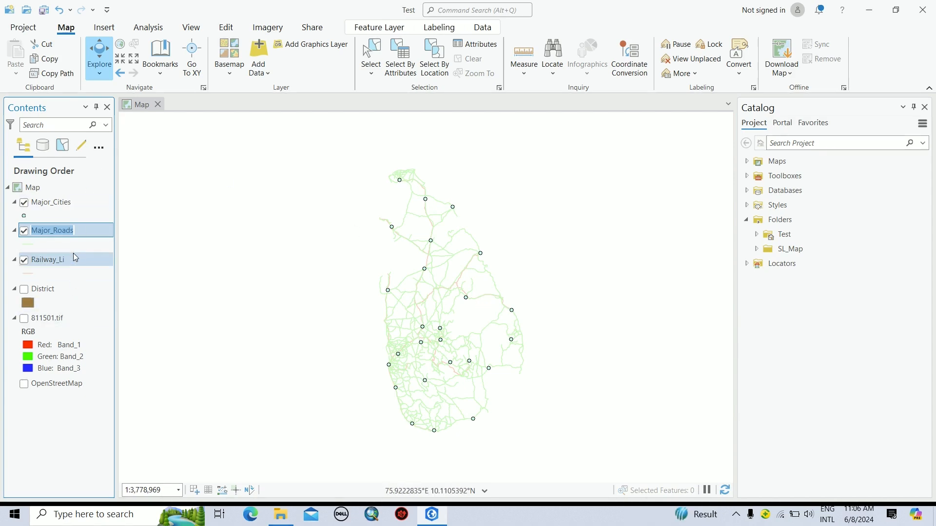
- Select the Railway_Li layer and examine its feature layer, labeling and data options
click(61, 268)
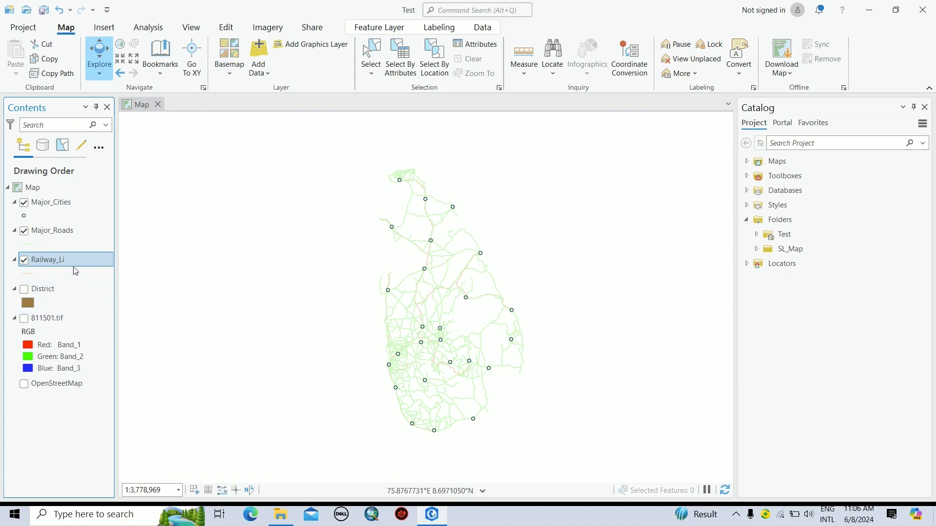
click(383, 30)
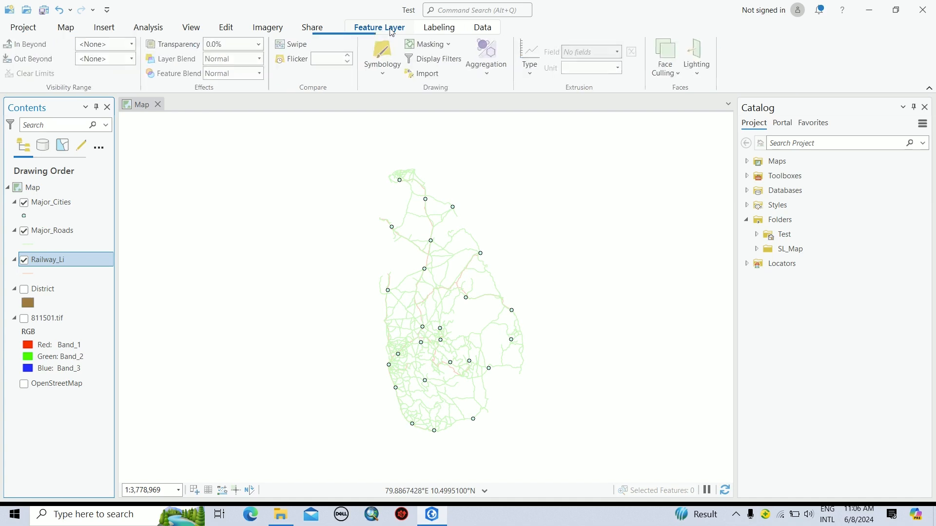
click(442, 30)
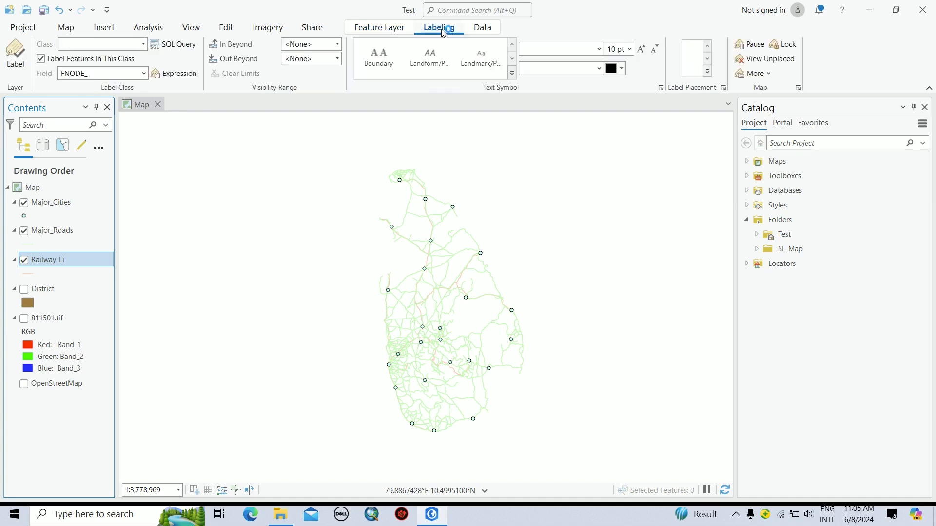
click(486, 29)
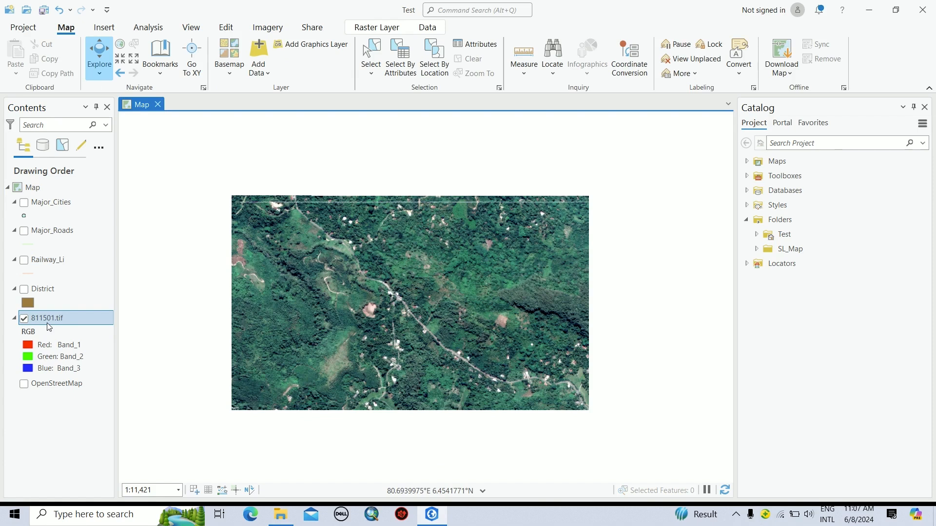
- Examine the raster layer and data options available for the 811501.tif layer
click(385, 28)
click(428, 28)
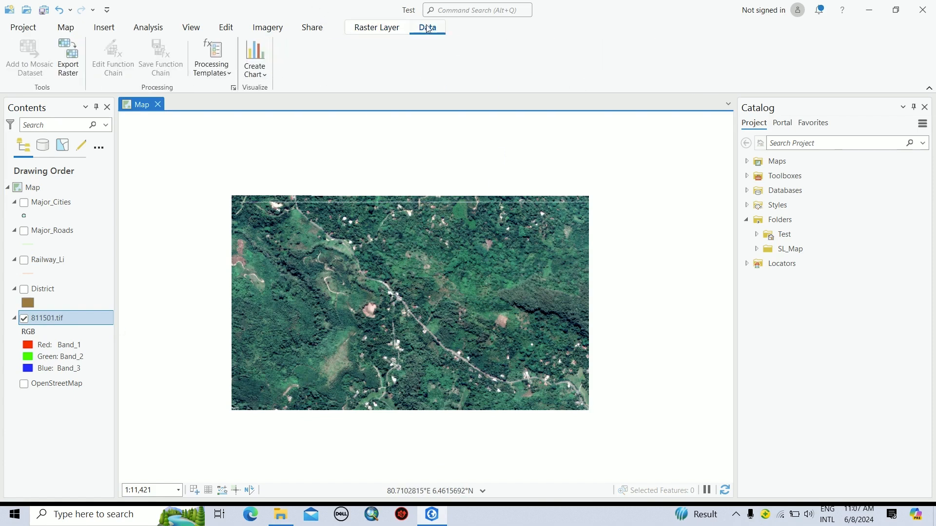
click(393, 29)
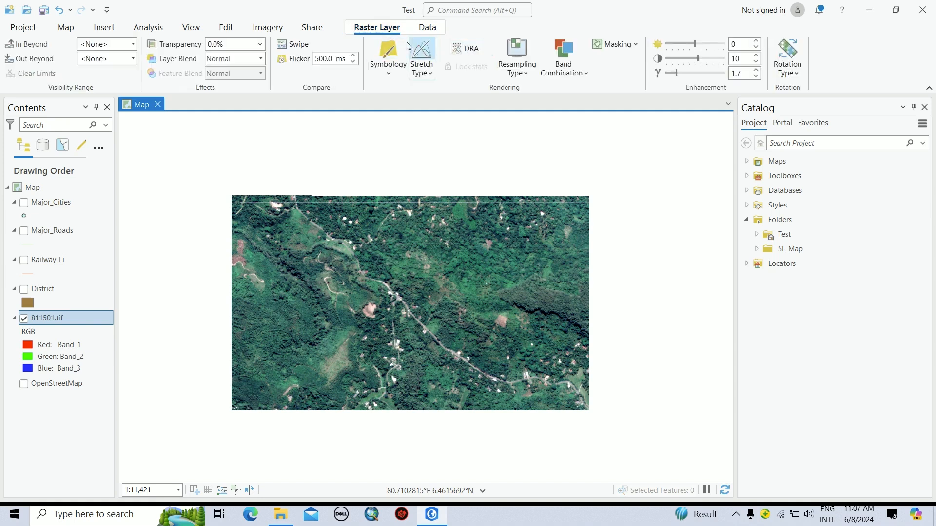